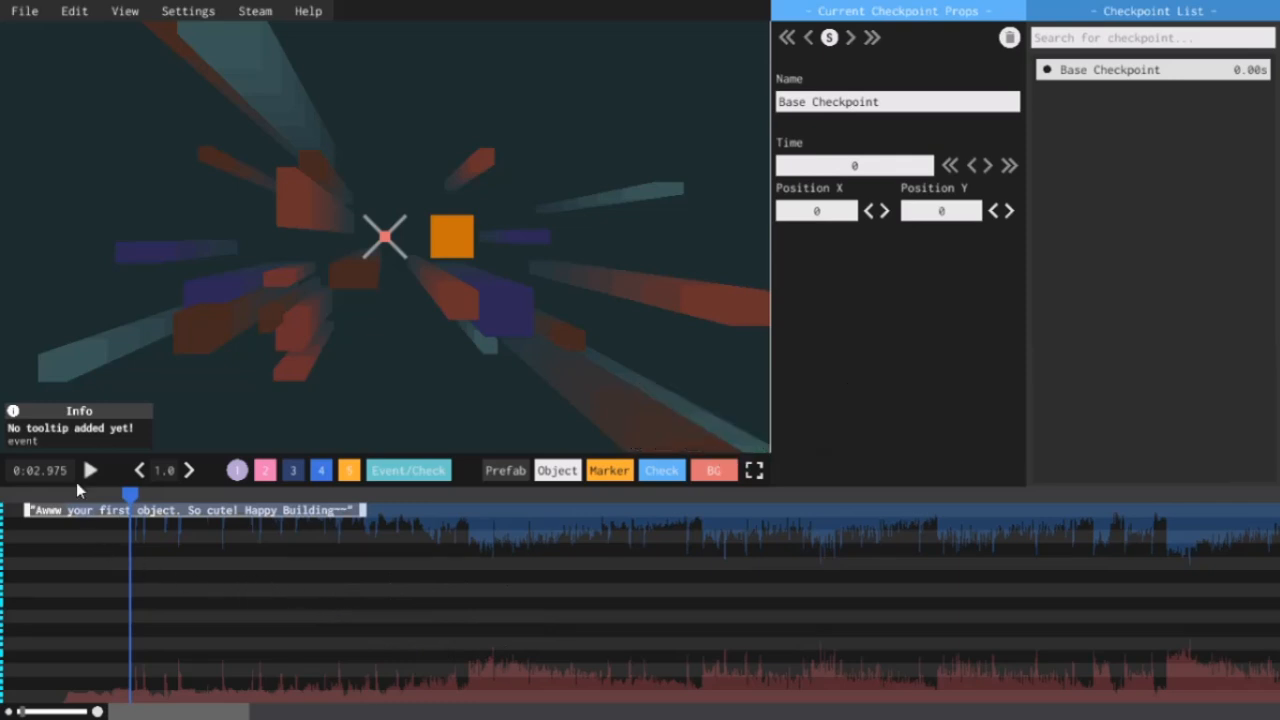
Place the playhead at about 9.47 s, create a Normal object there, and select it for editing.
left_click_drag(124, 495, 431, 496)
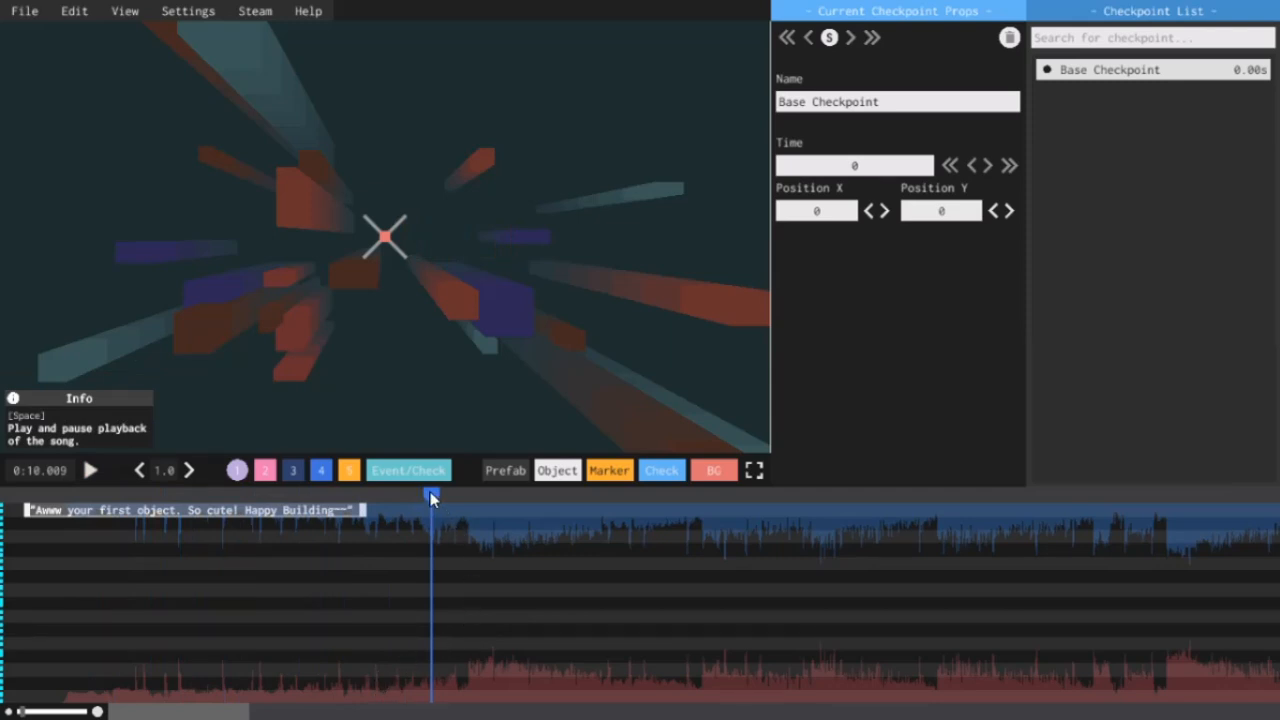
left_click_drag(432, 497, 407, 498)
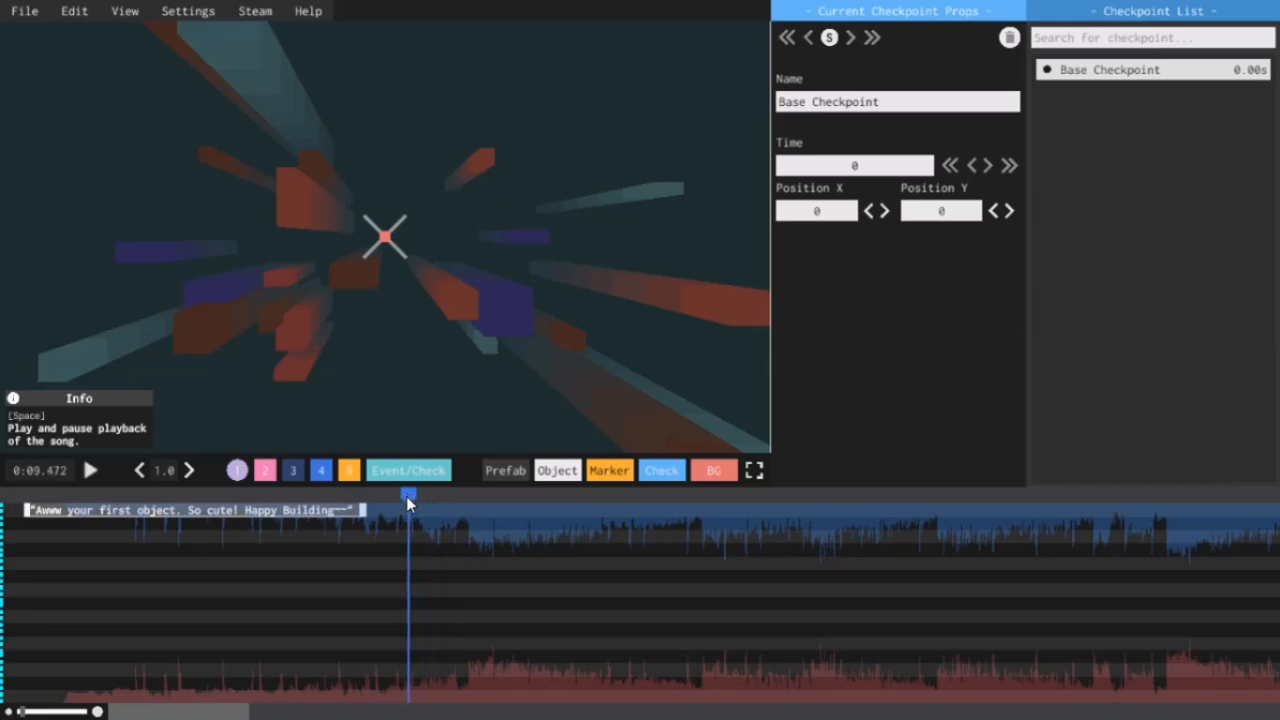
left_click(560, 473)
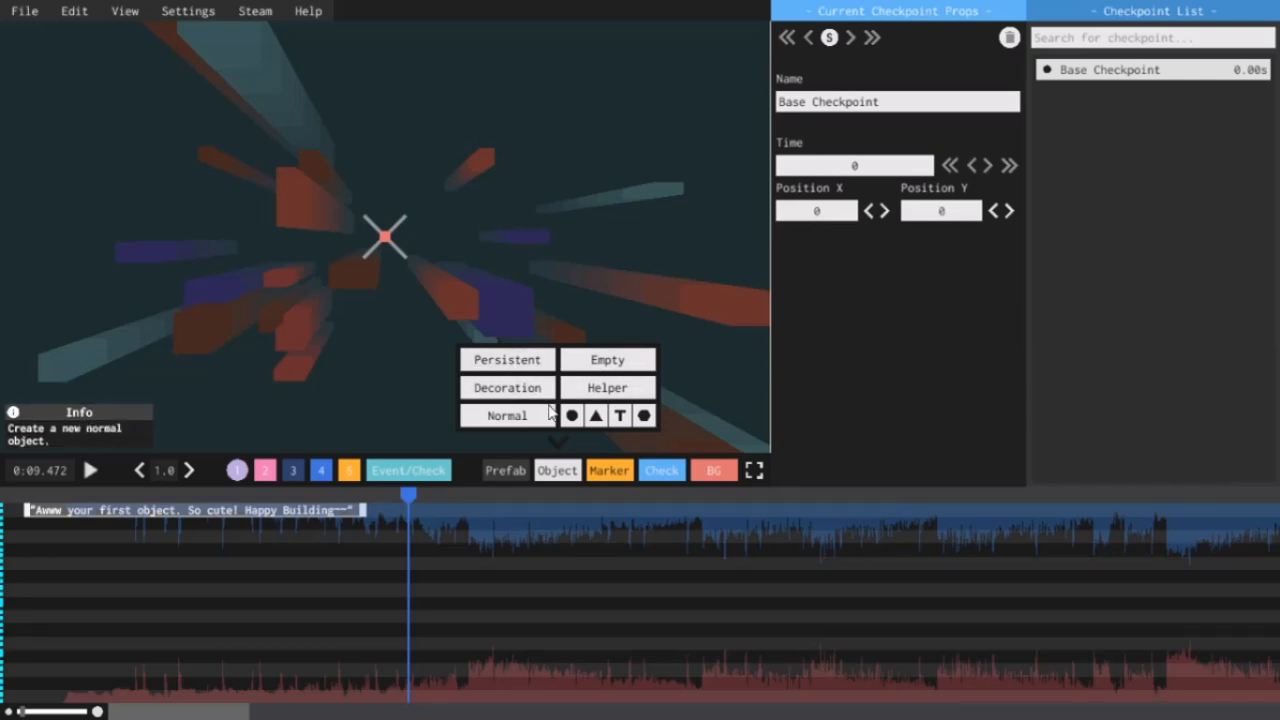
left_click(507, 416)
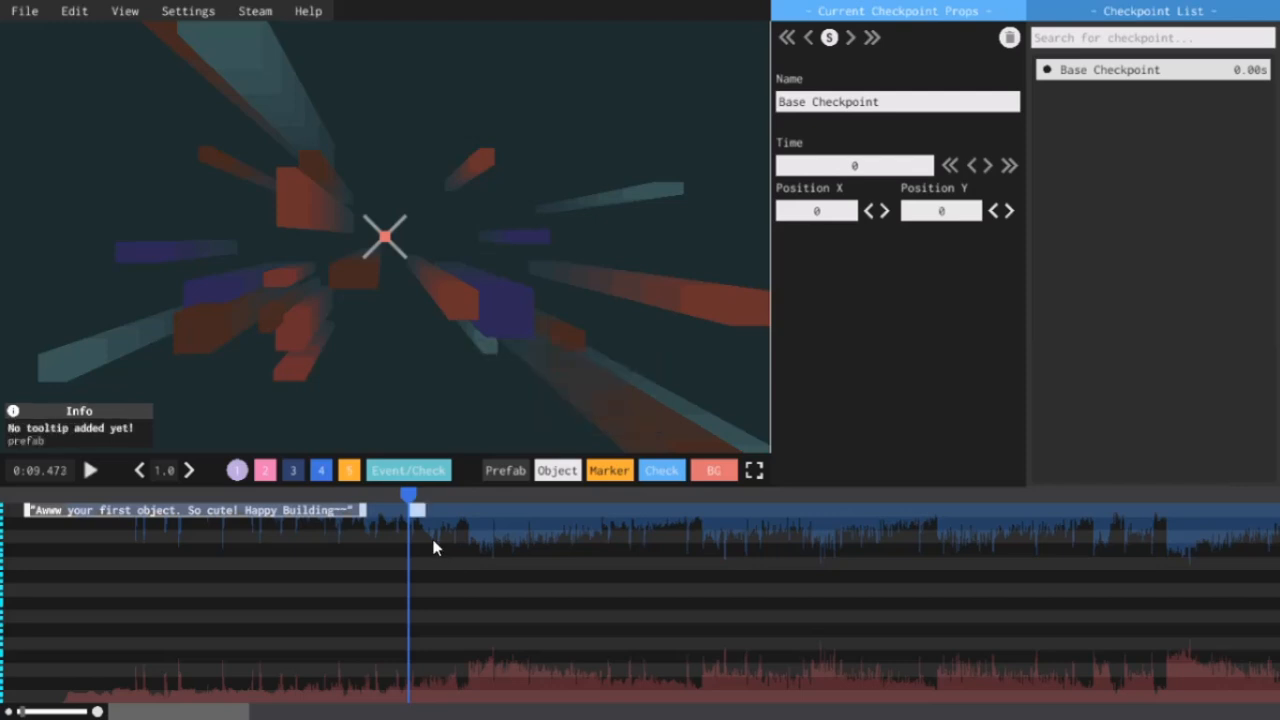
left_click(418, 511)
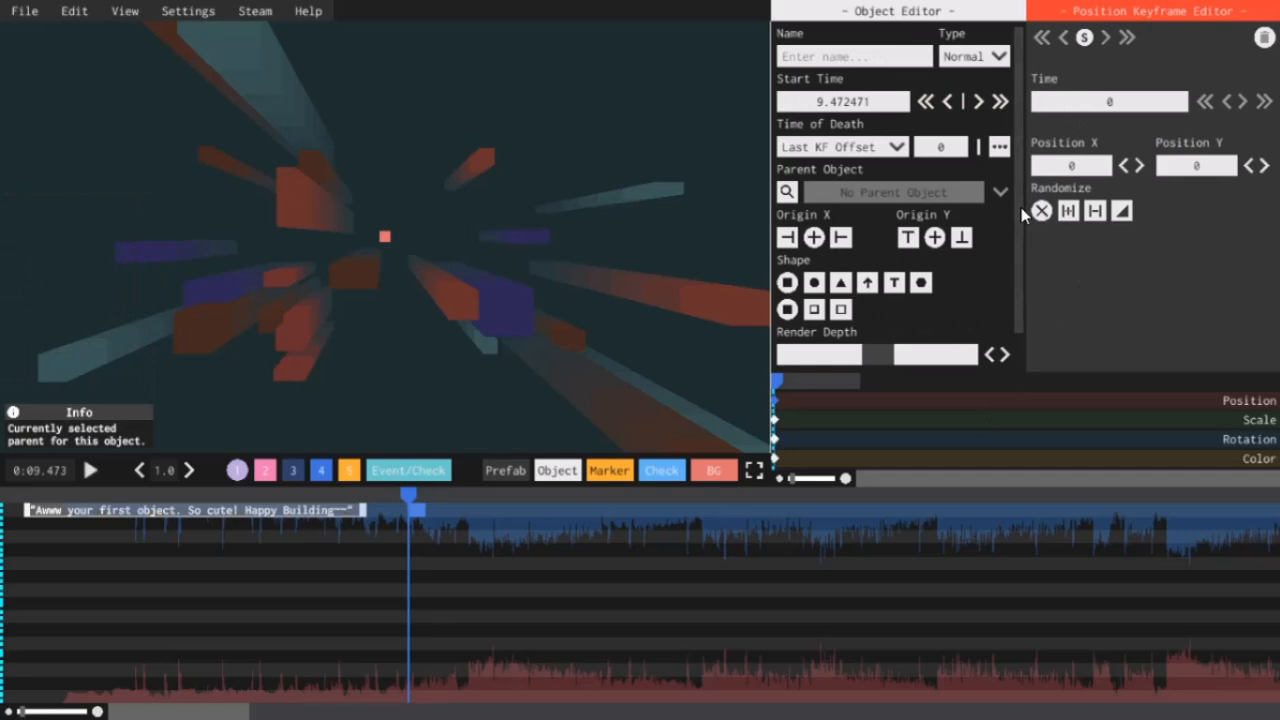
left_click_drag(1021, 207, 1021, 172)
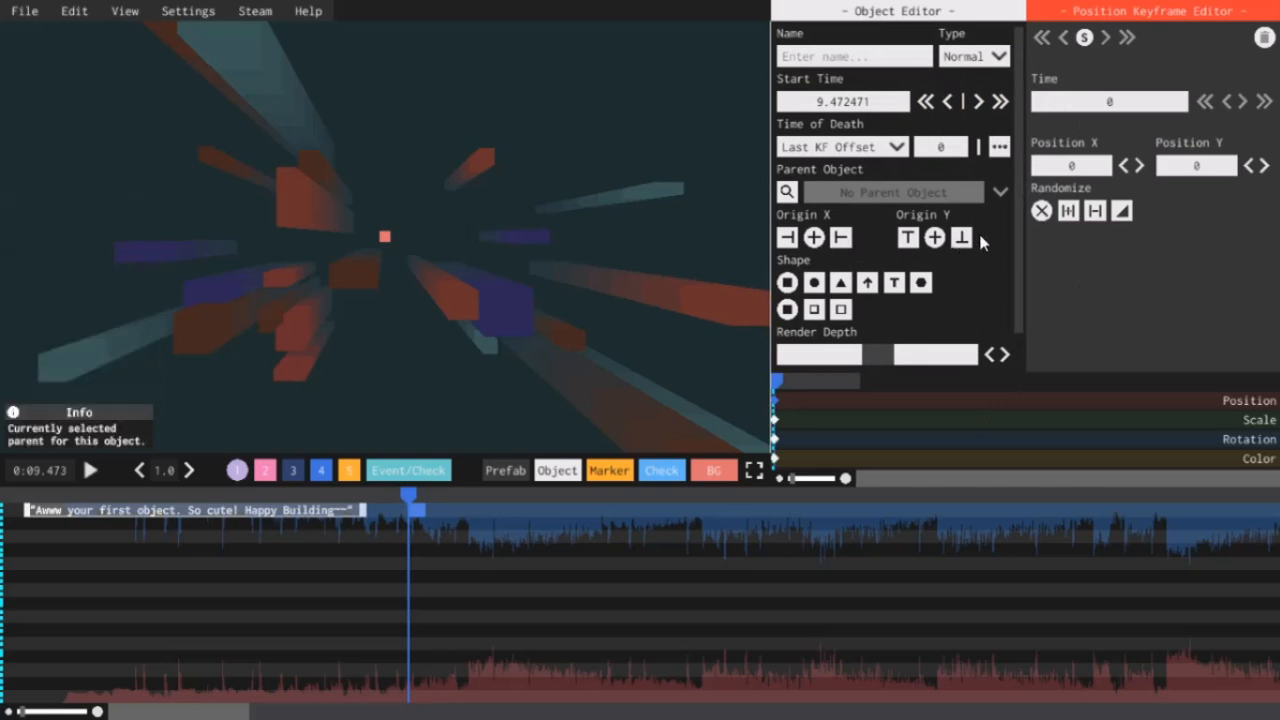
Try the Helper type on the new object and settle on Decoration as its type.
left_click(996, 57)
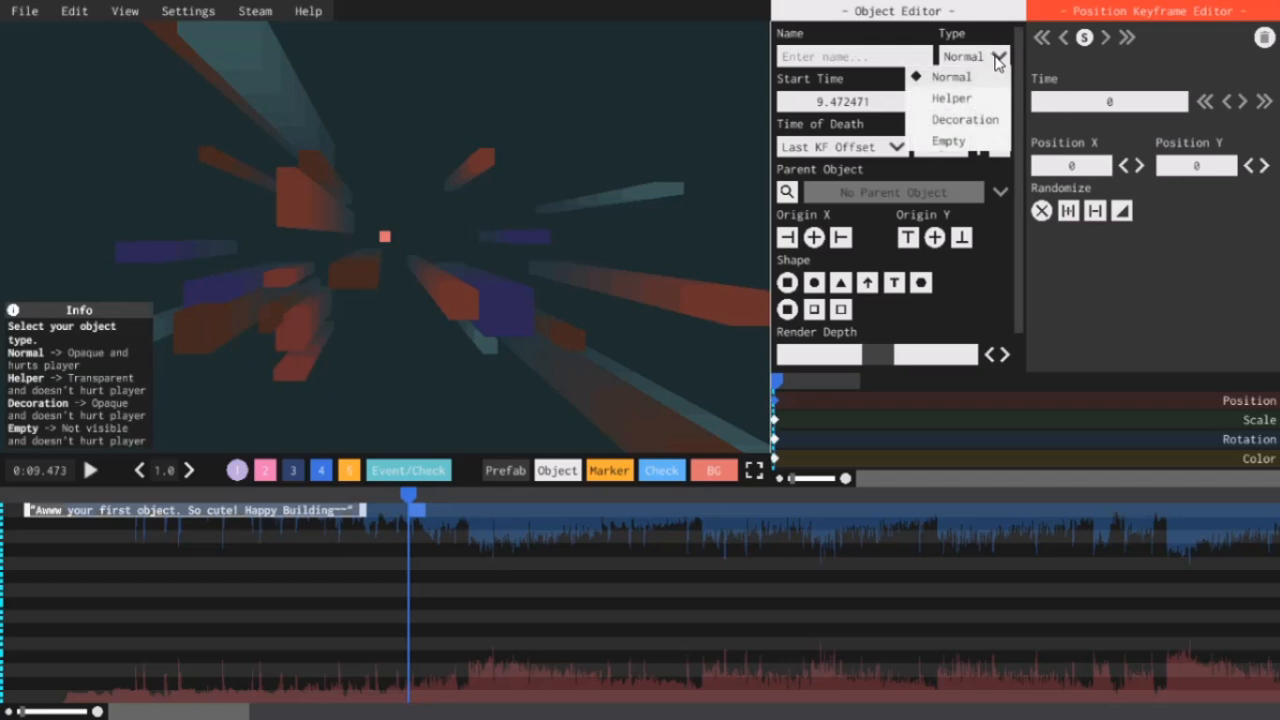
left_click(957, 99)
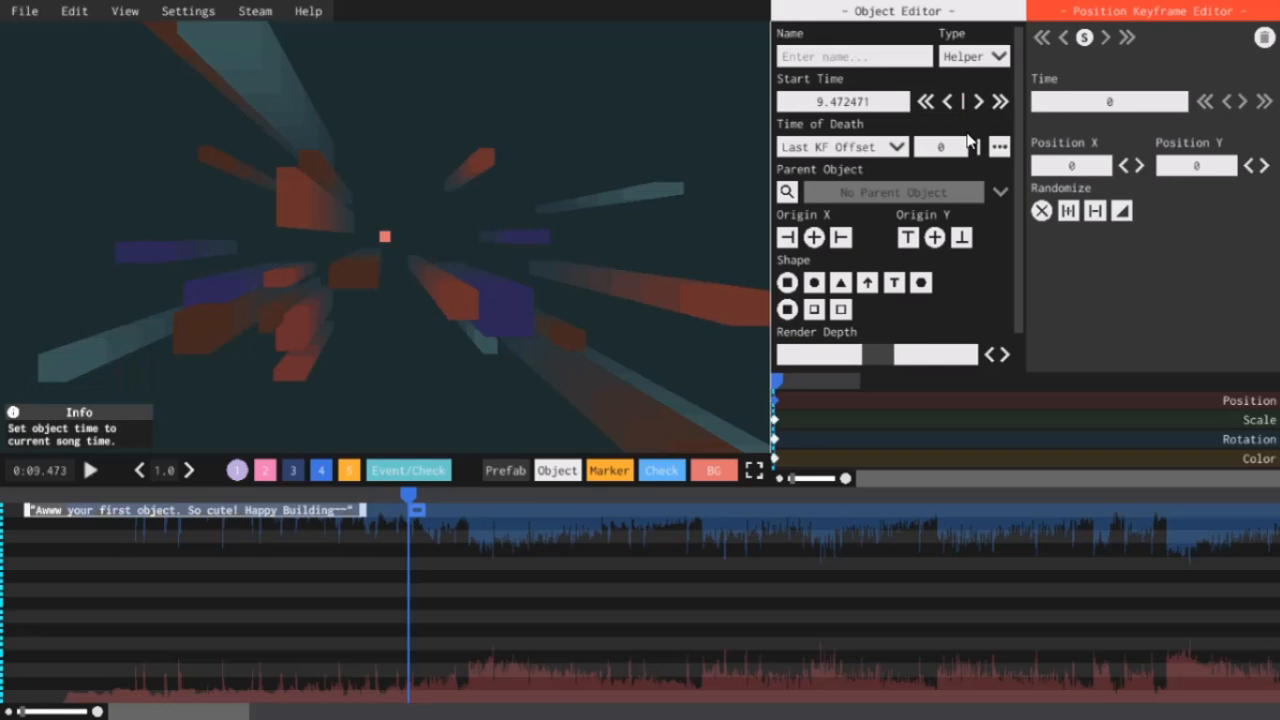
left_click(973, 56)
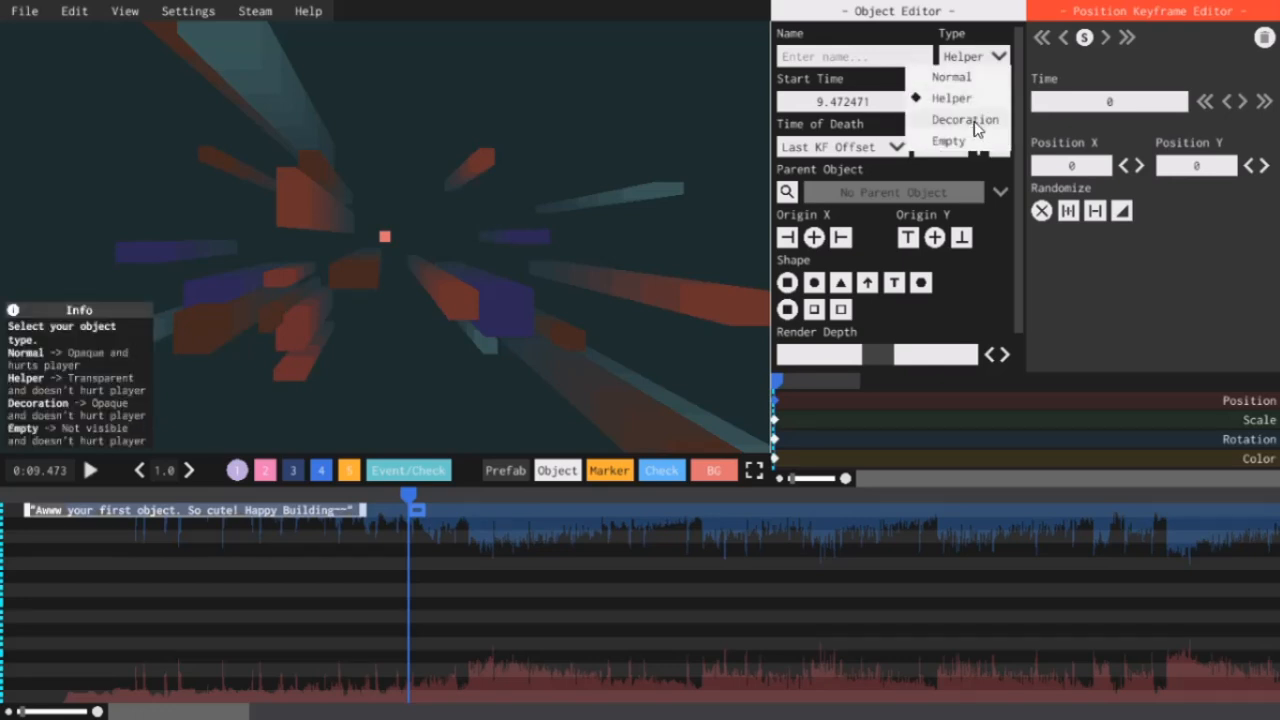
left_click(974, 121)
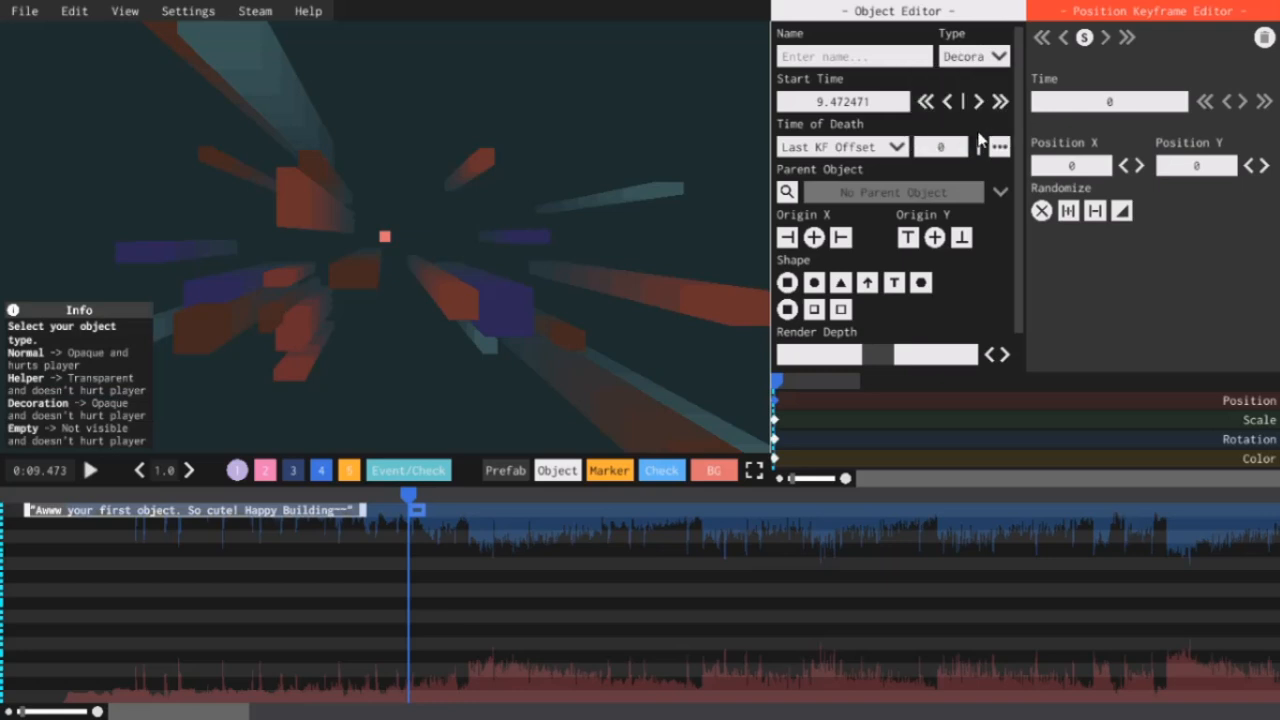
left_click(987, 58)
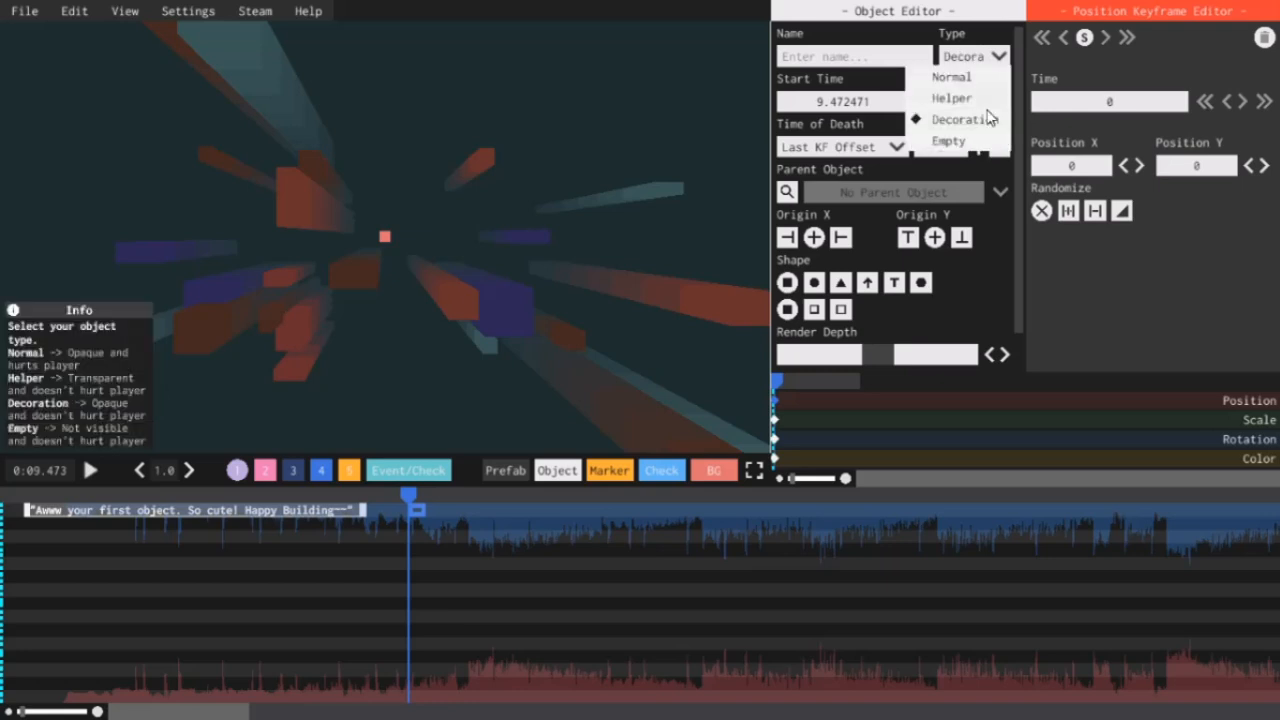
left_click(967, 184)
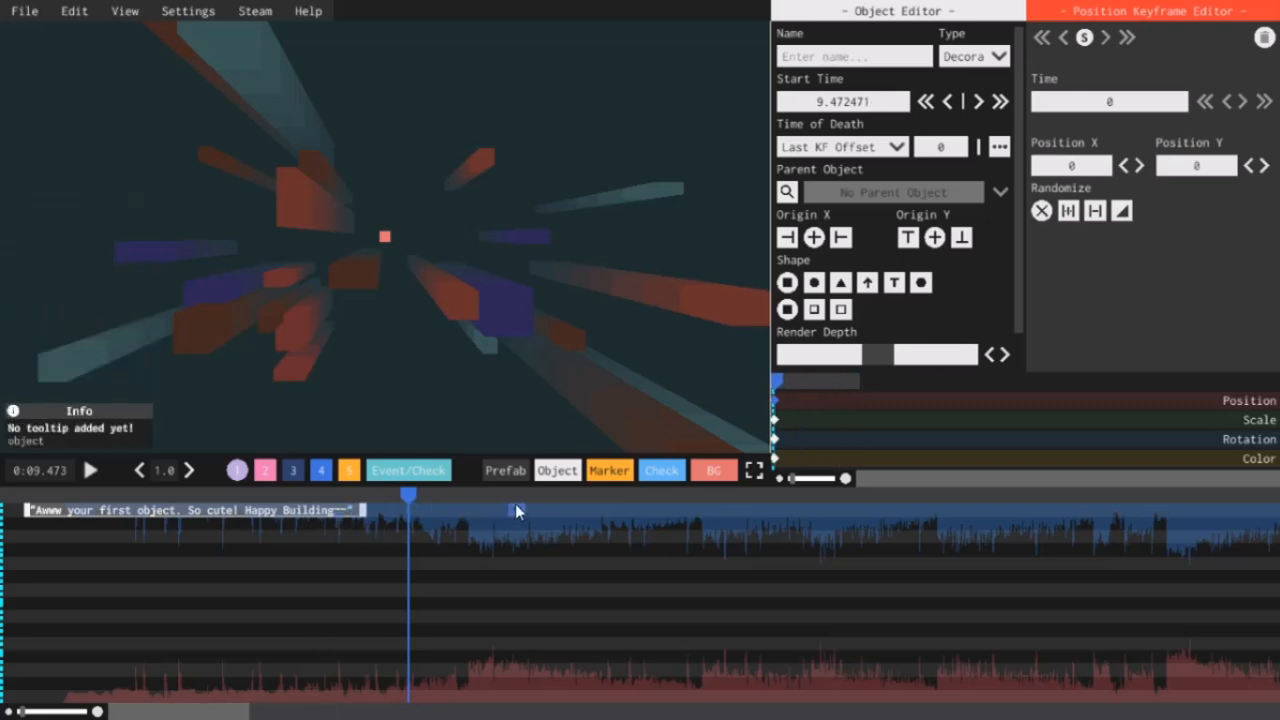
Shift the object along the timeline to start at 10.961 s and place the playhead over it at about 11.18 s.
left_click_drag(348, 500, 482, 498)
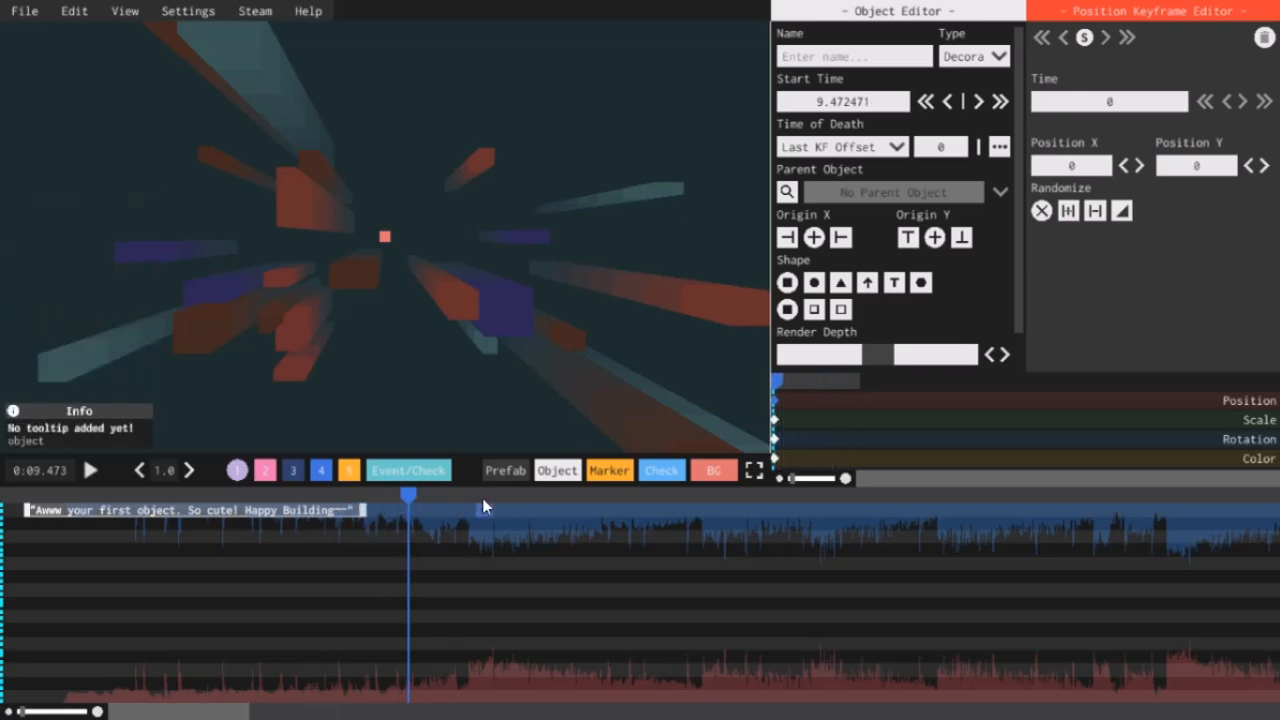
left_click(945, 104)
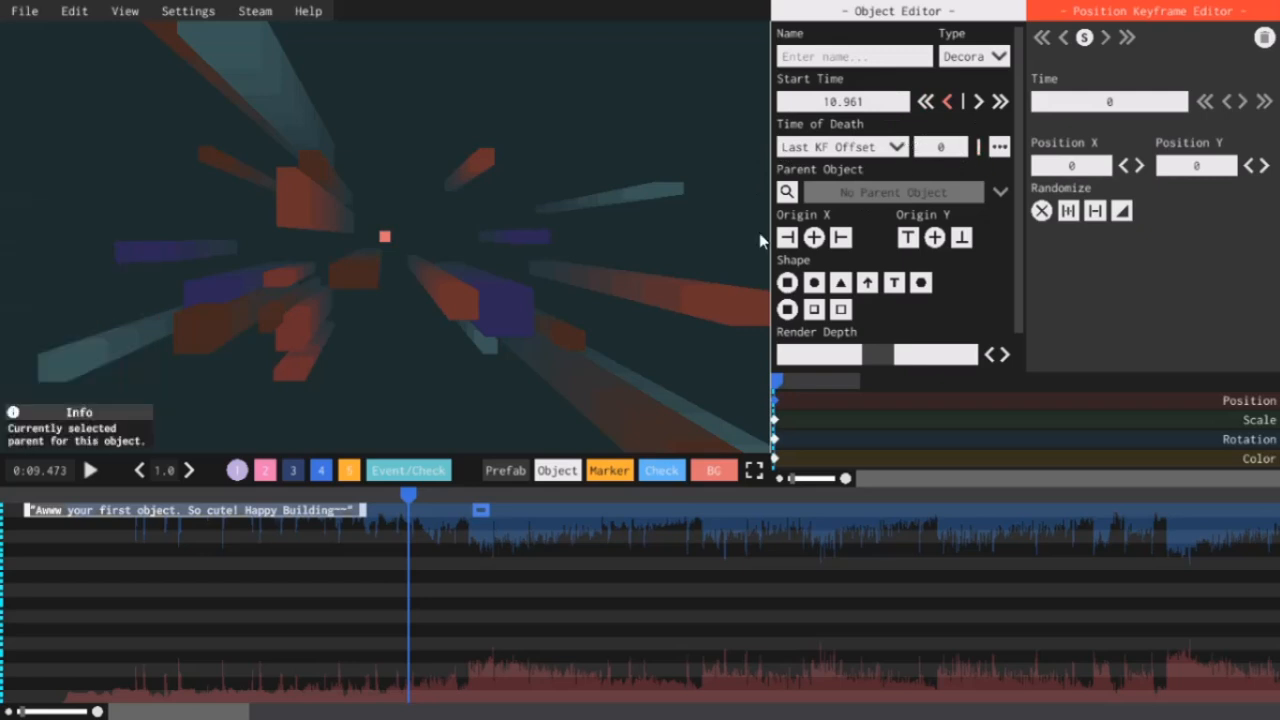
mouse_move(491, 497)
left_mouse_down()
mouse_move(471, 497)
mouse_move(491, 497)
mouse_move(481, 491)
left_mouse_up()
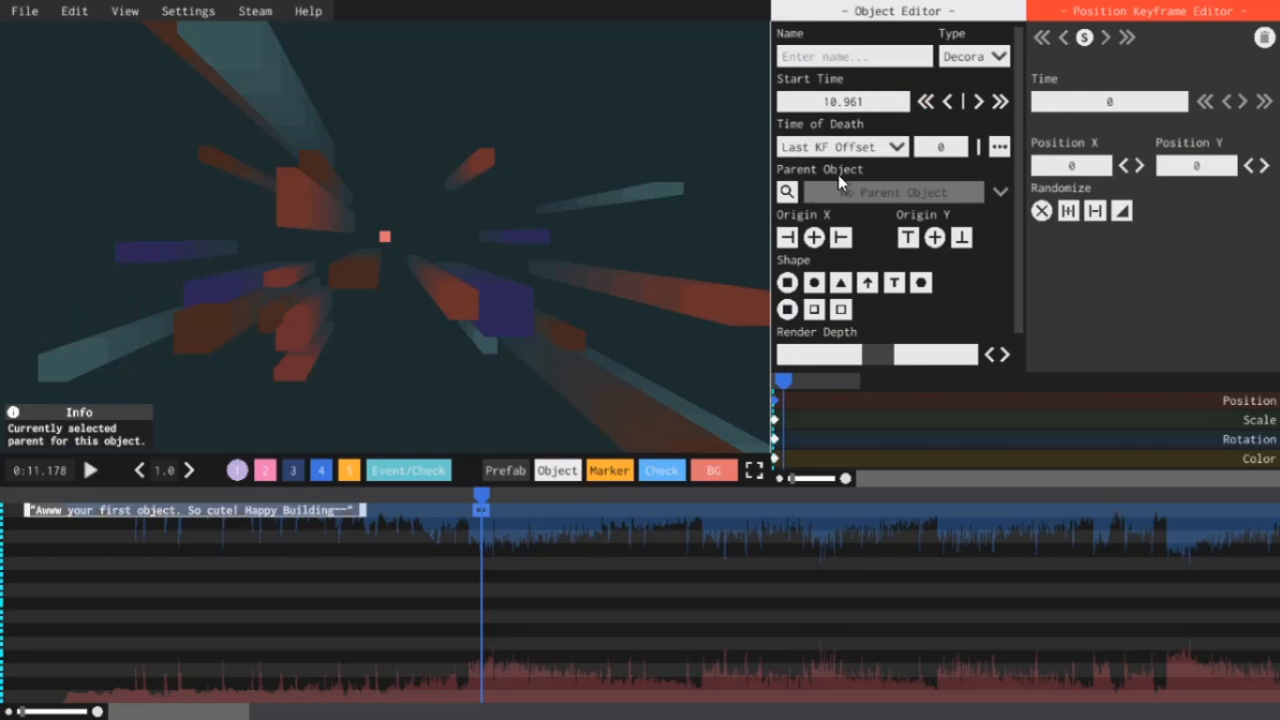
Set the object's time of death to Fixed Time with a value of 5, and preview it at about 12.88 s.
left_click(898, 147)
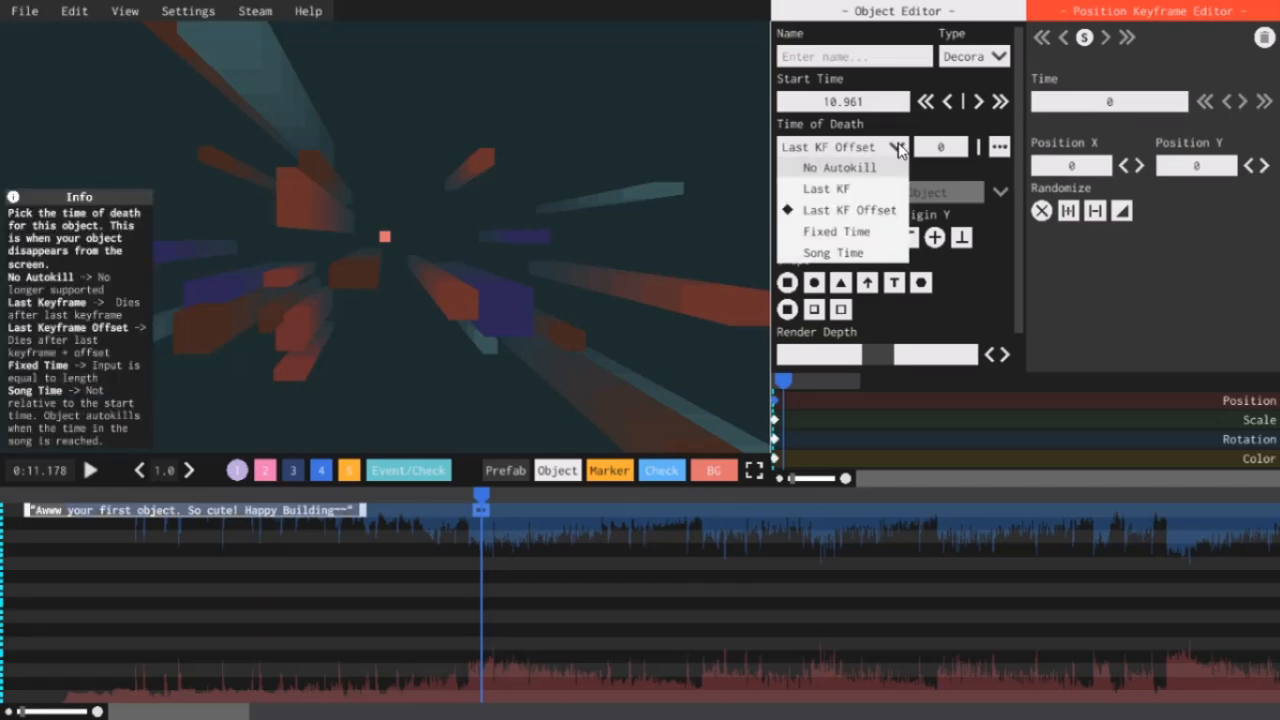
left_click(849, 233)
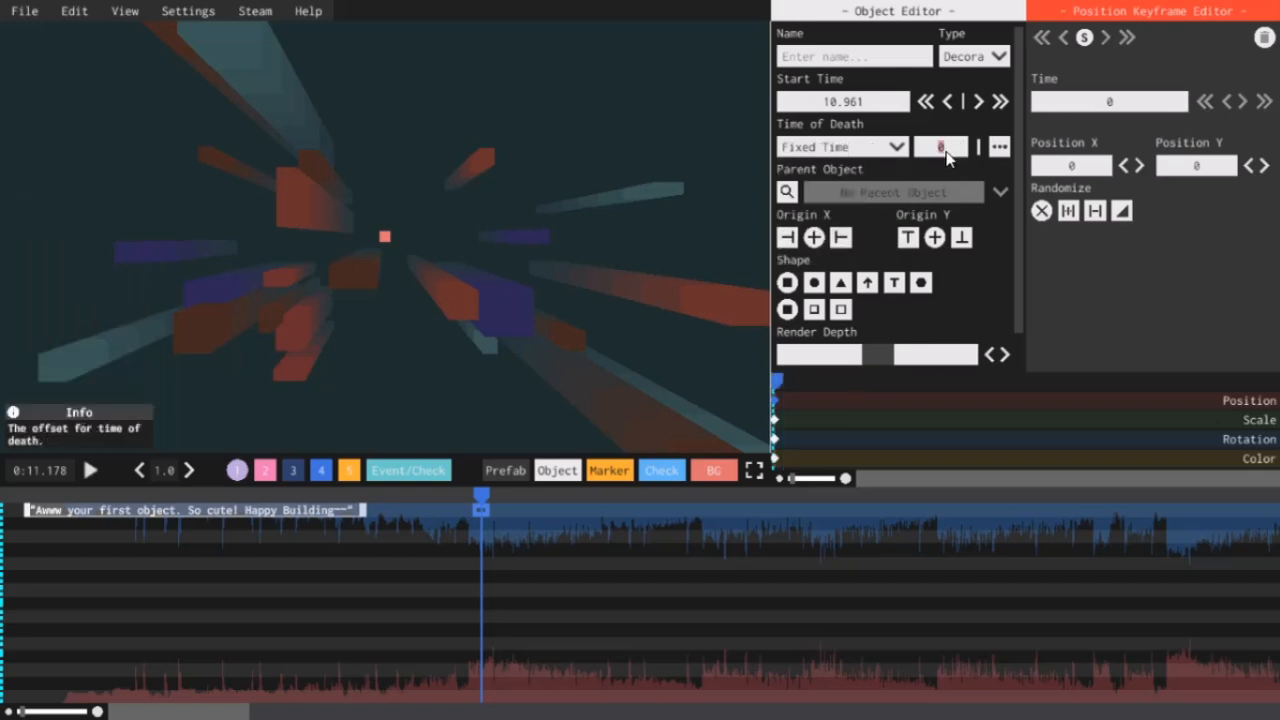
type("5")
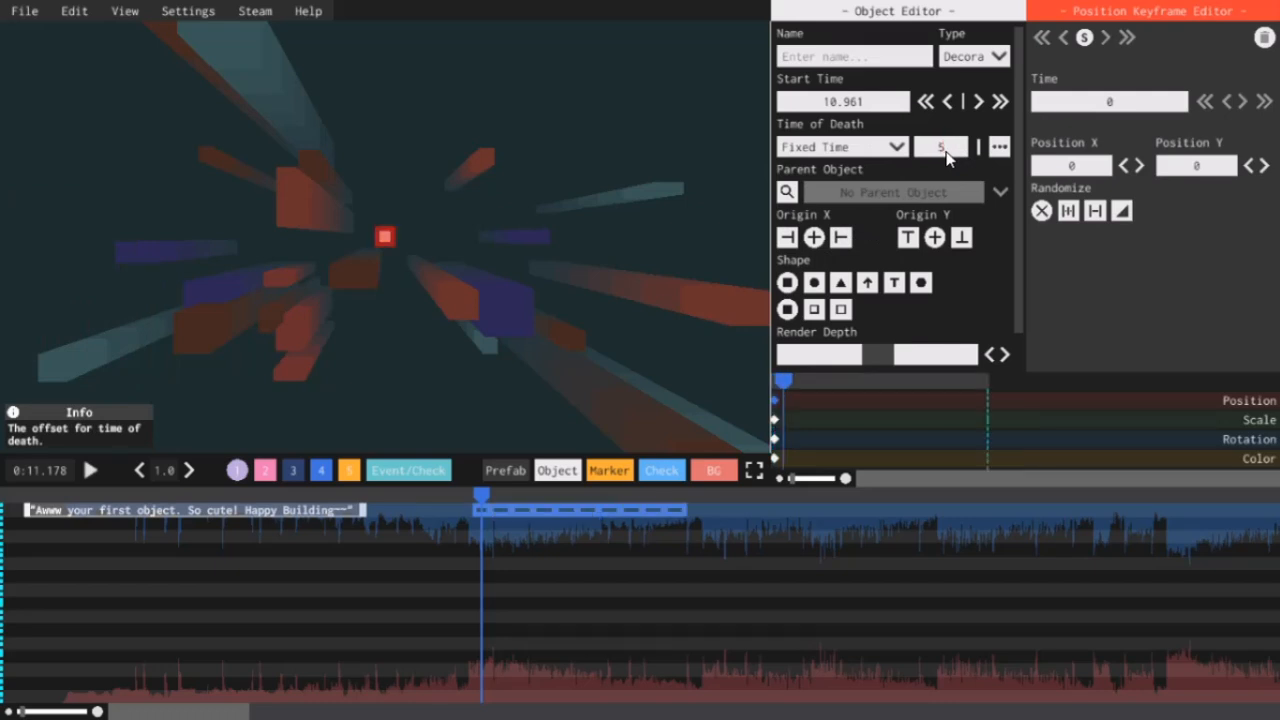
left_click_drag(508, 497, 558, 494)
key("Left")
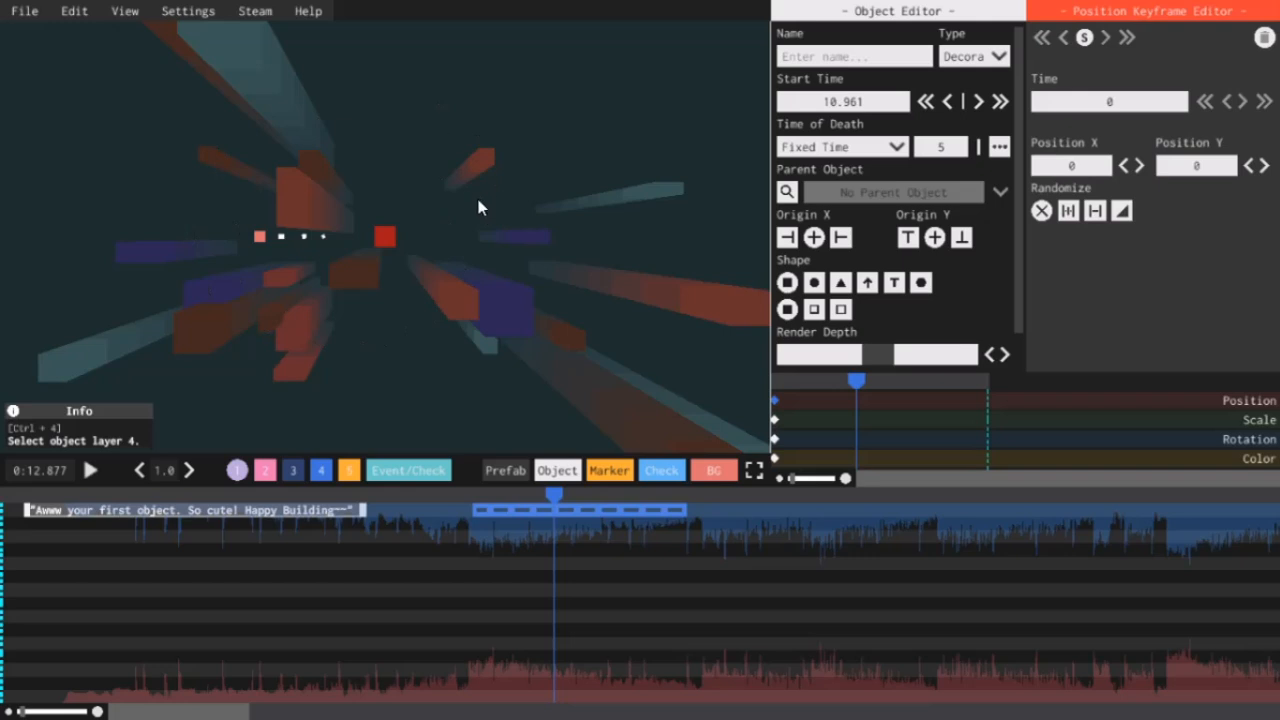
Try the right-edge X origin and top-edge Y origin on the object, and restore both origins to the centre.
left_click(786, 238)
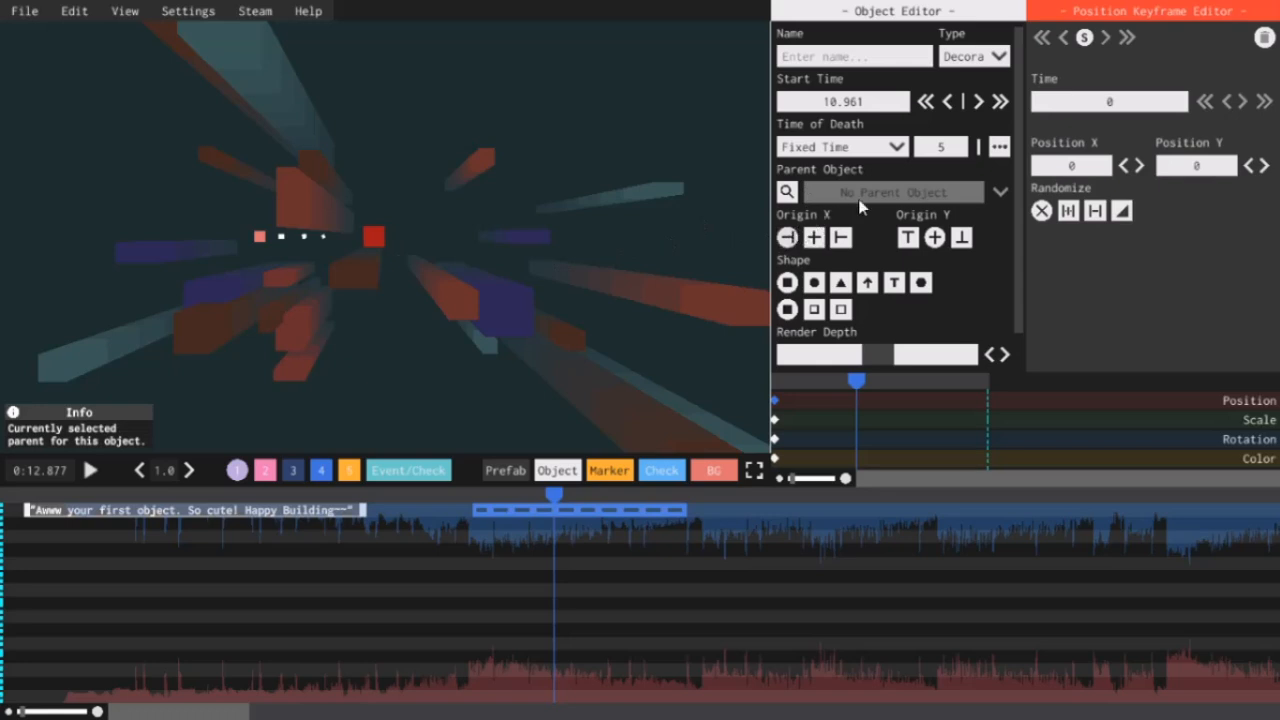
left_click(908, 238)
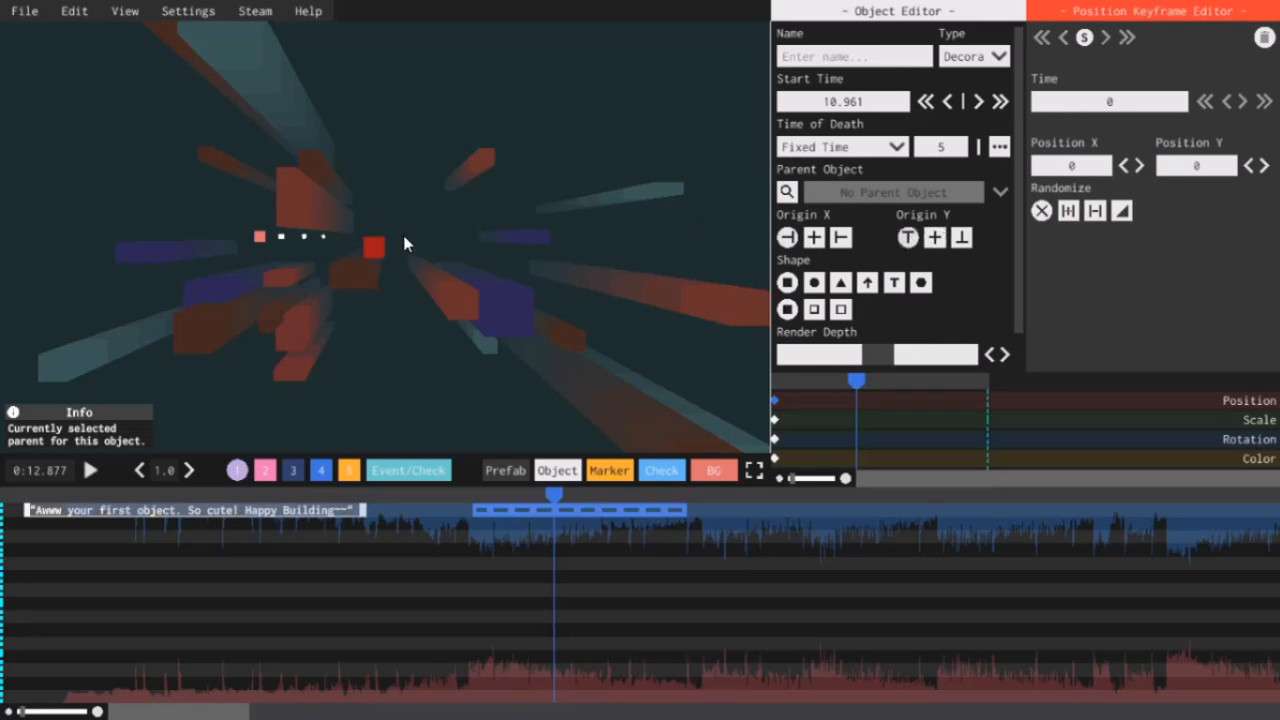
left_click(815, 240)
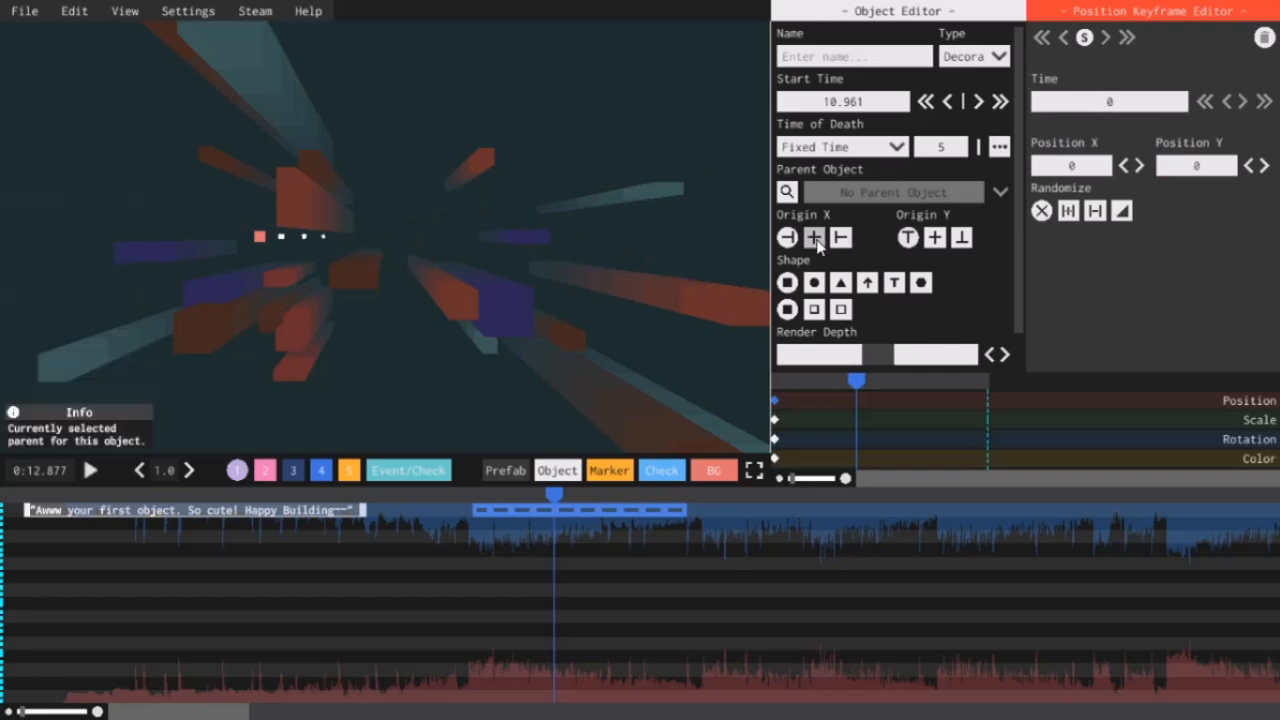
left_click(932, 240)
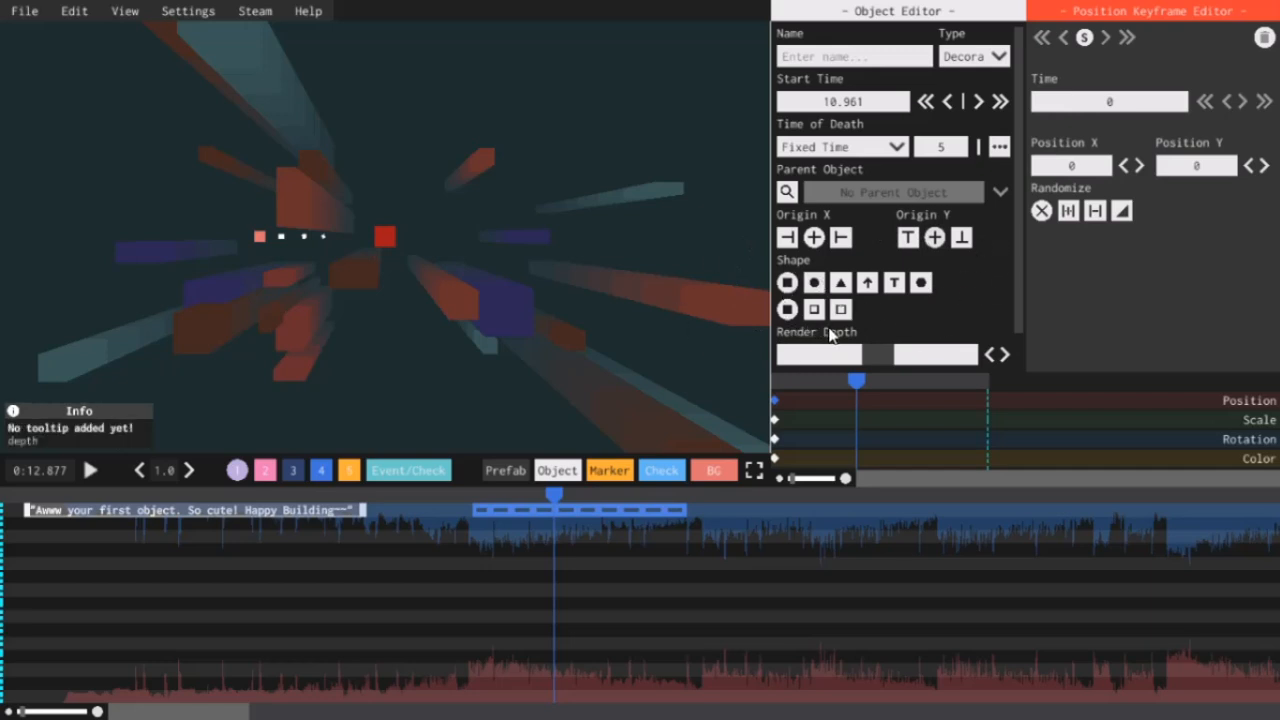
Try the circle, triangle, arrow, text ("tjdsfh") and hexagon shapes on the object, and return it to the square.
left_click(814, 284)
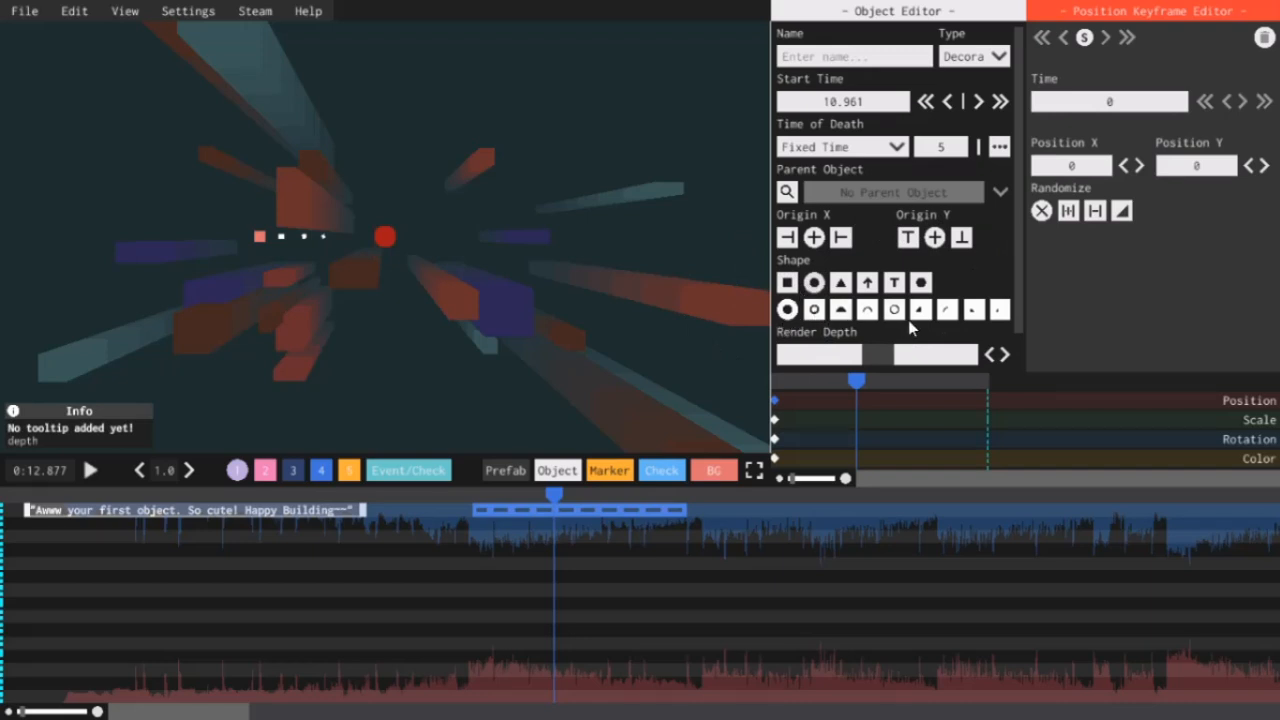
left_click(840, 283)
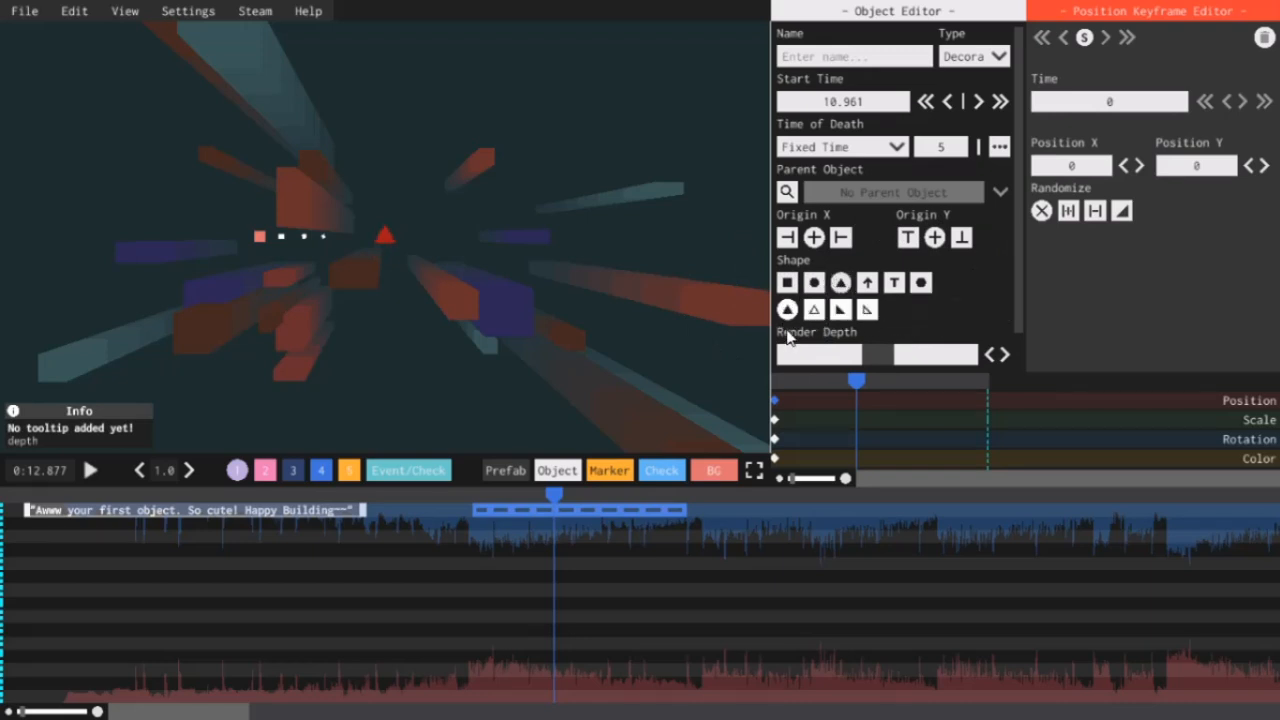
left_click(867, 283)
left_click(894, 283)
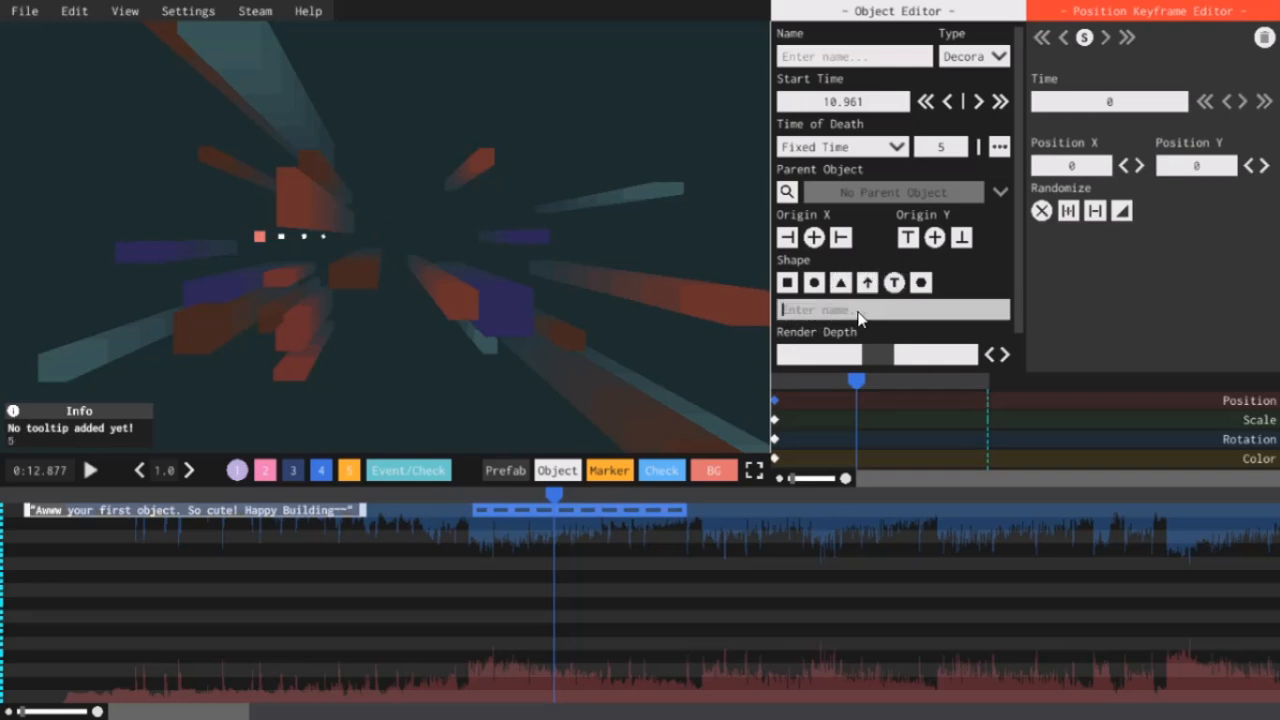
type("cjdsfh")
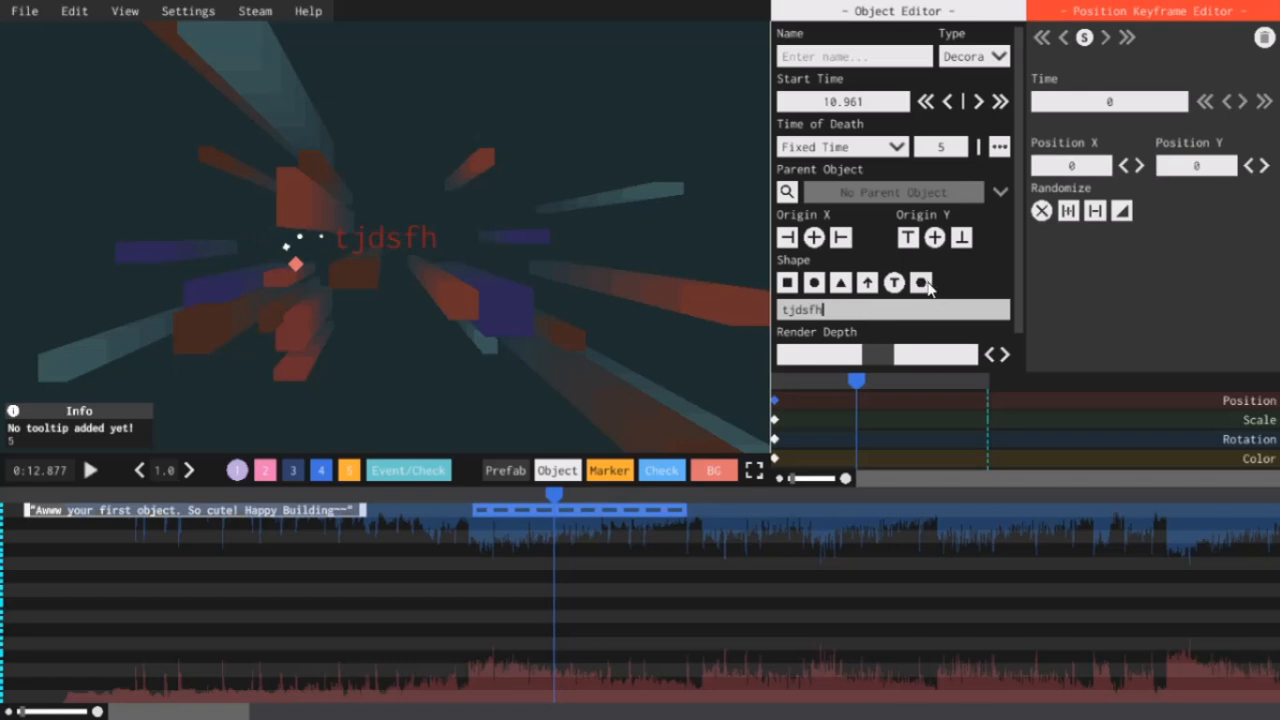
left_click(921, 283)
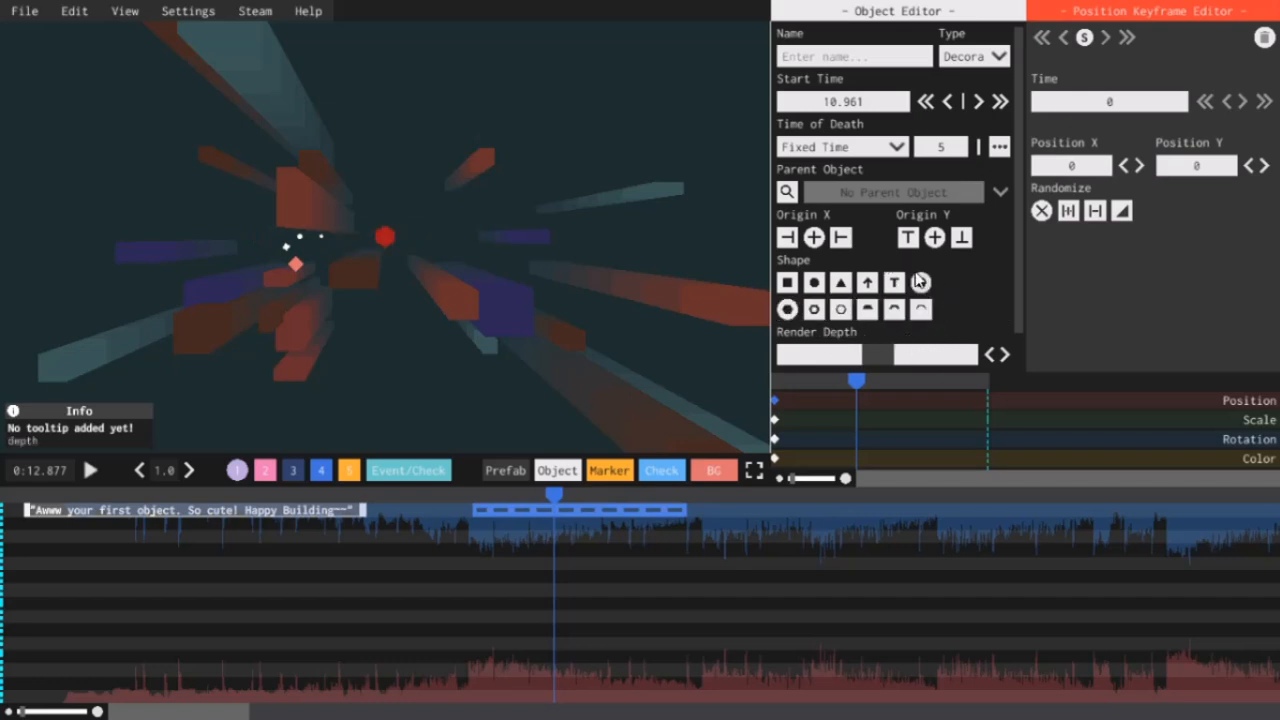
left_click(787, 283)
Add a larger lavender square on the row below the first object and try different render depths on the red square.
key("ctrl+d")
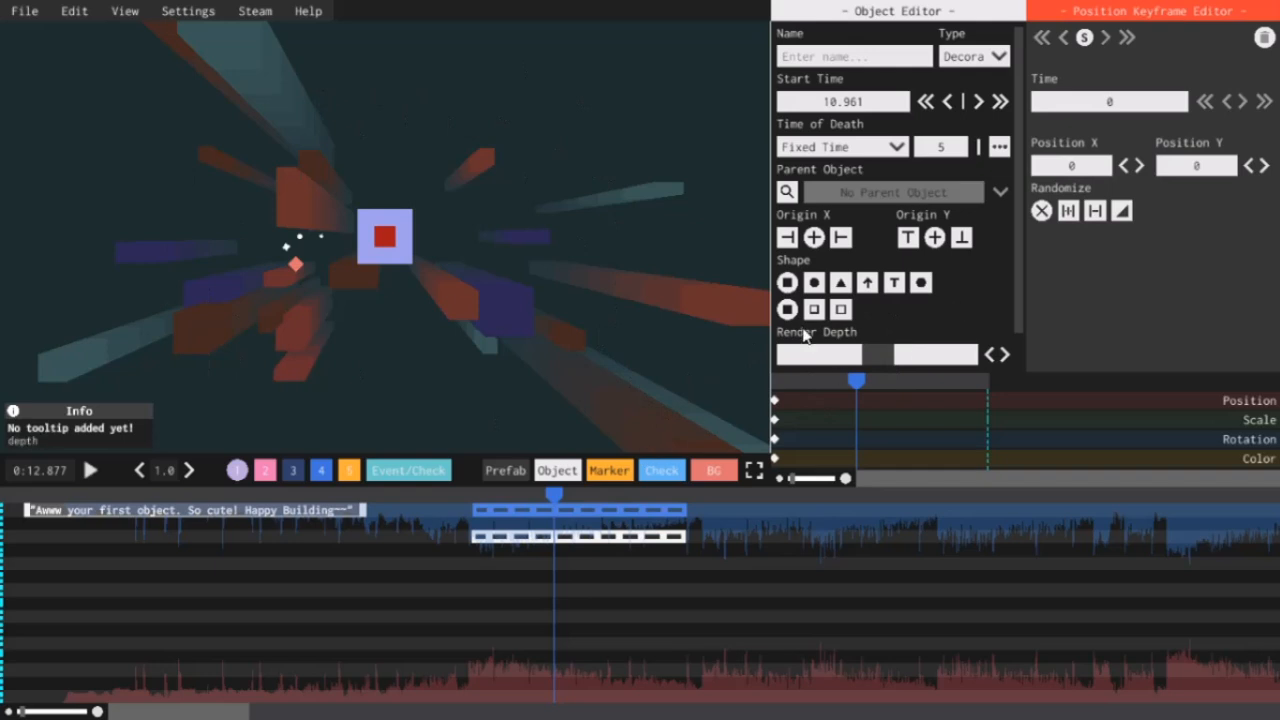
left_click(529, 511)
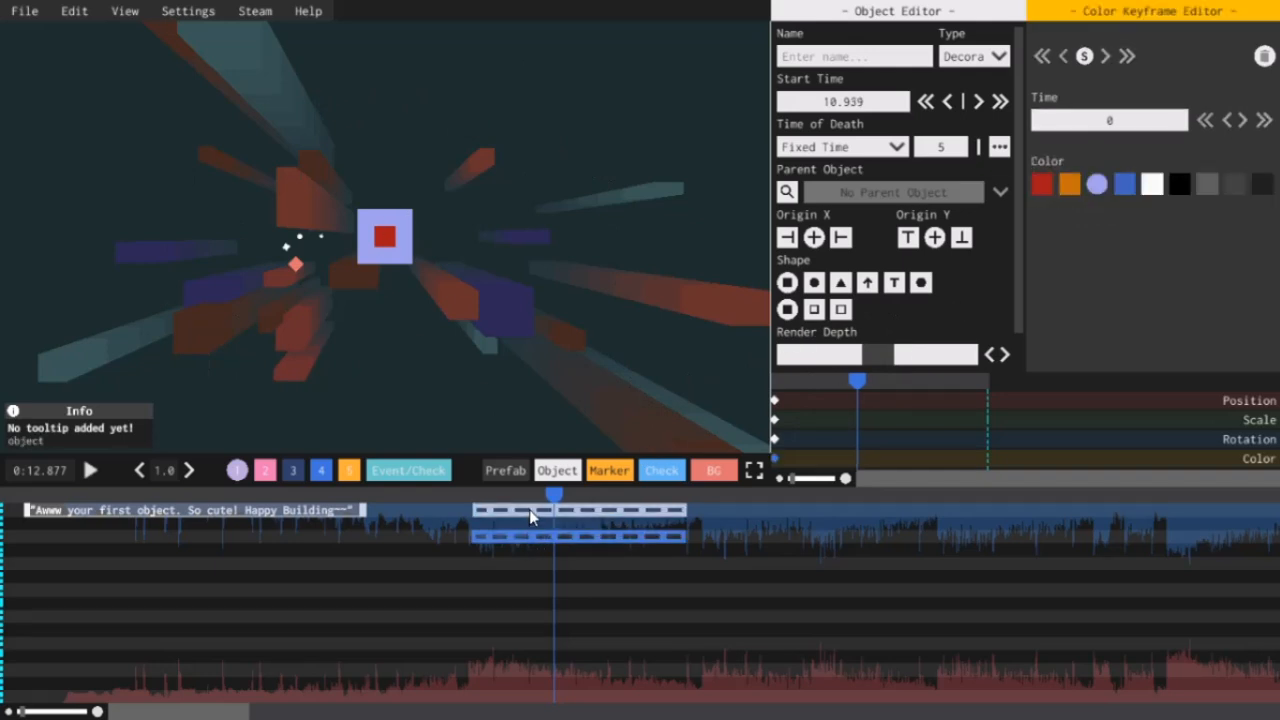
left_click(531, 537)
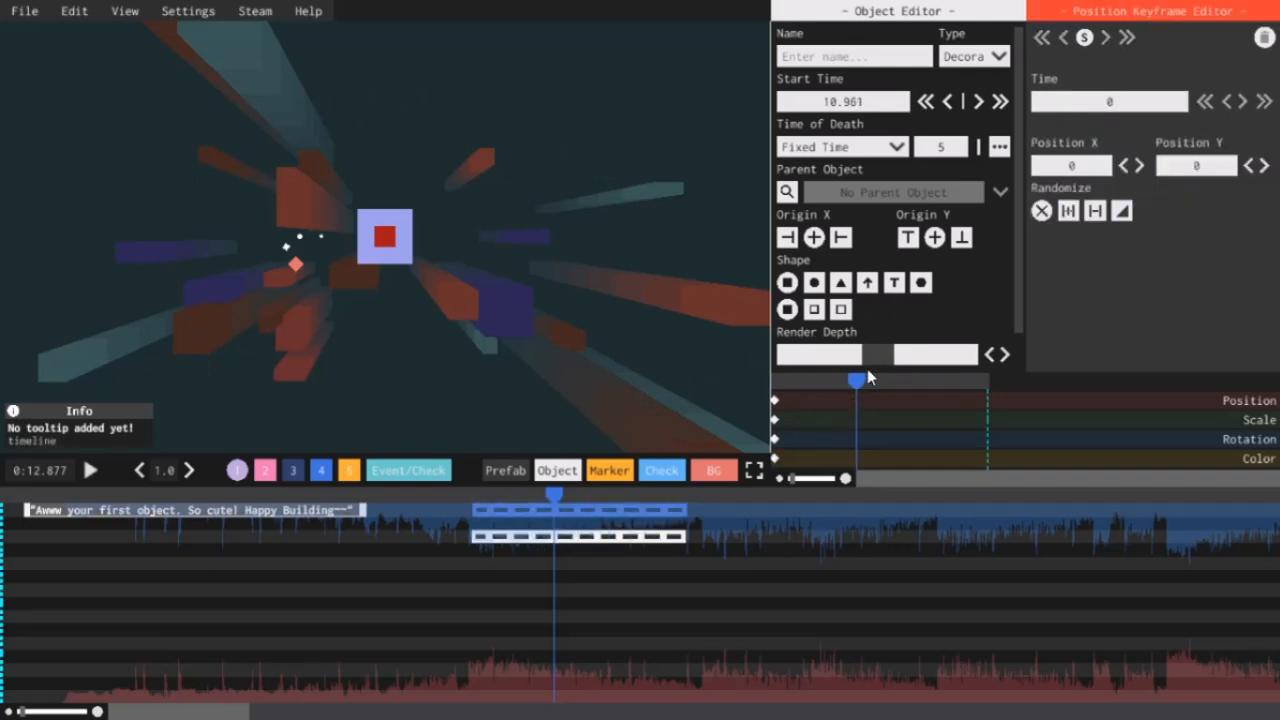
left_click_drag(872, 356, 930, 358)
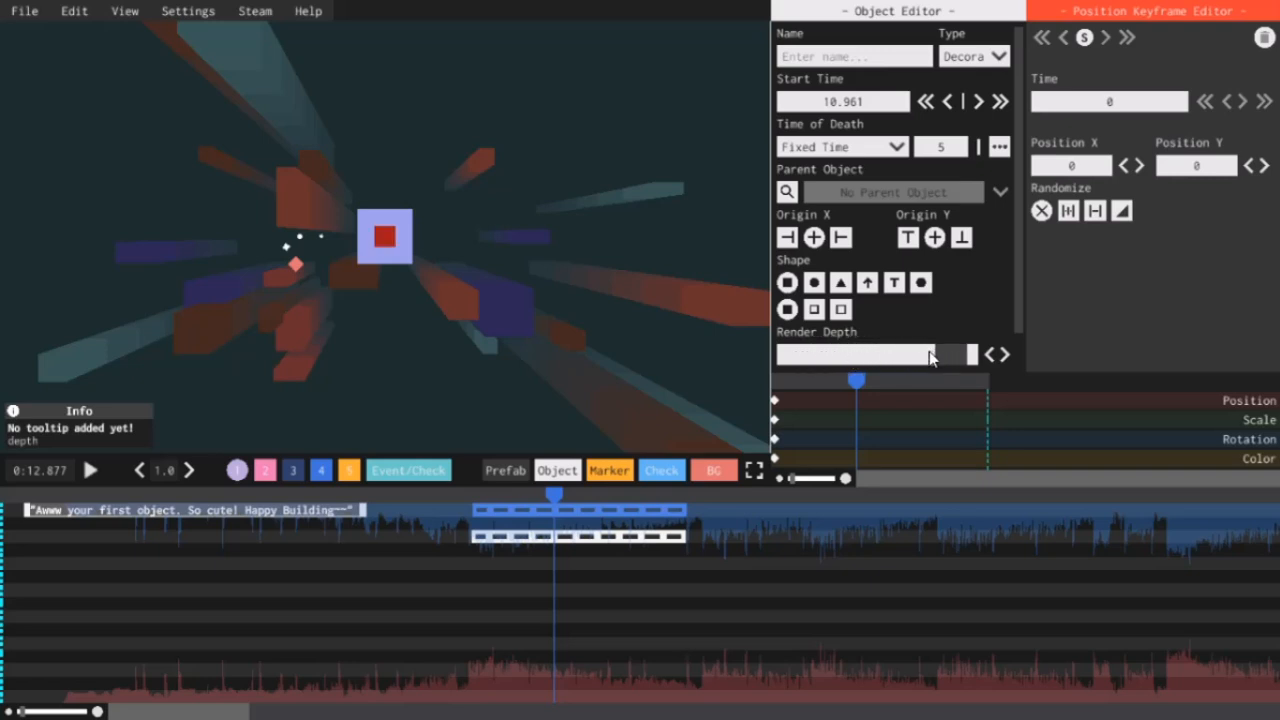
left_click_drag(930, 360, 858, 370)
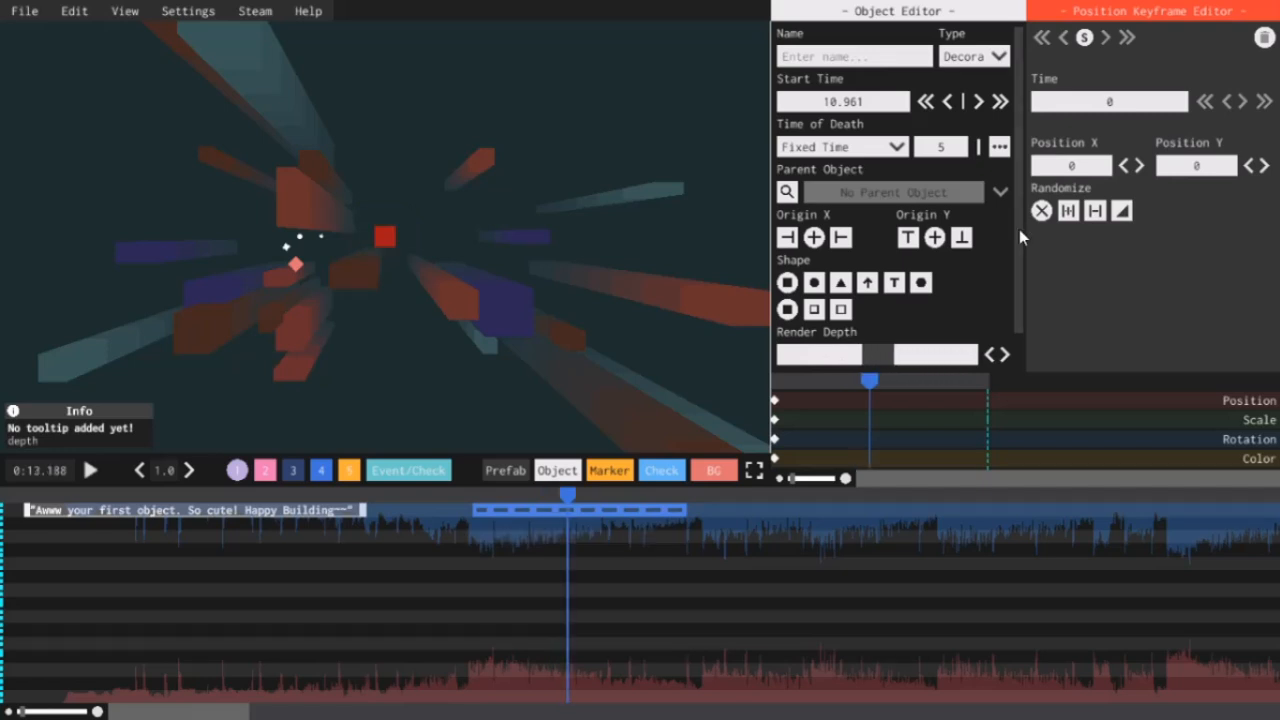
Assign the red square object to editor layer 2.
left_click_drag(1018, 229, 1025, 286)
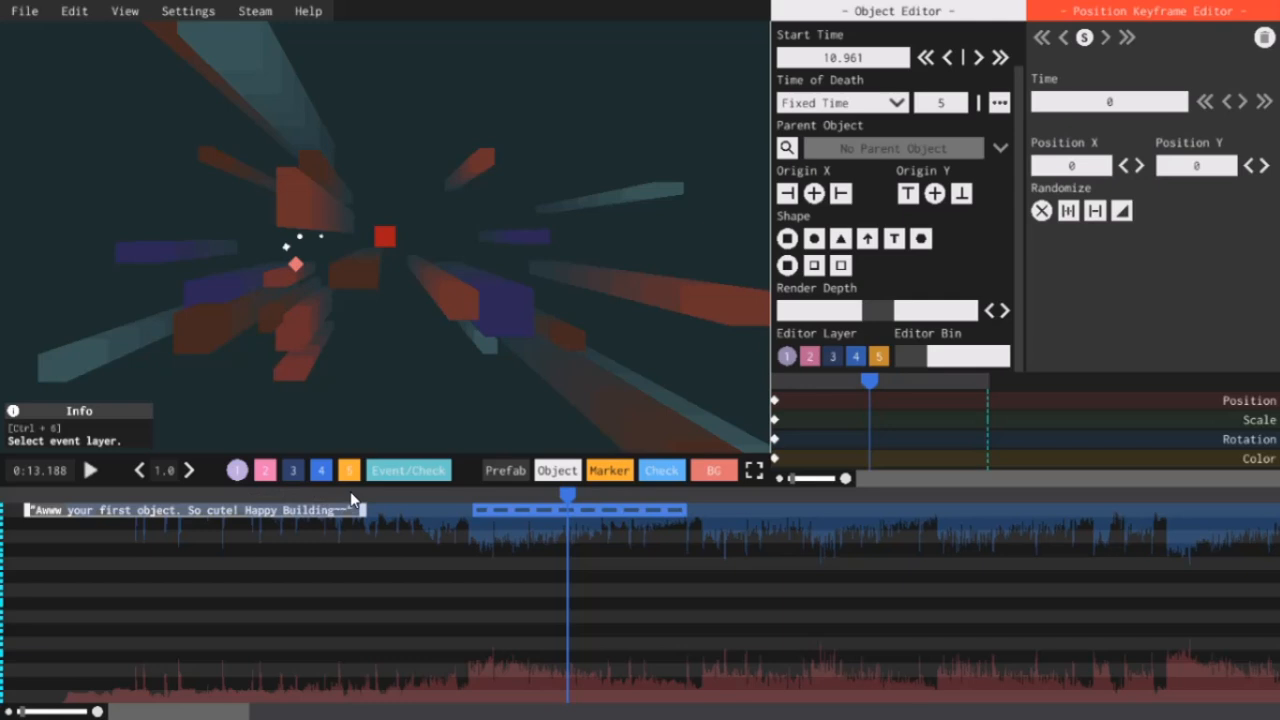
type("\"")
left_click(812, 362)
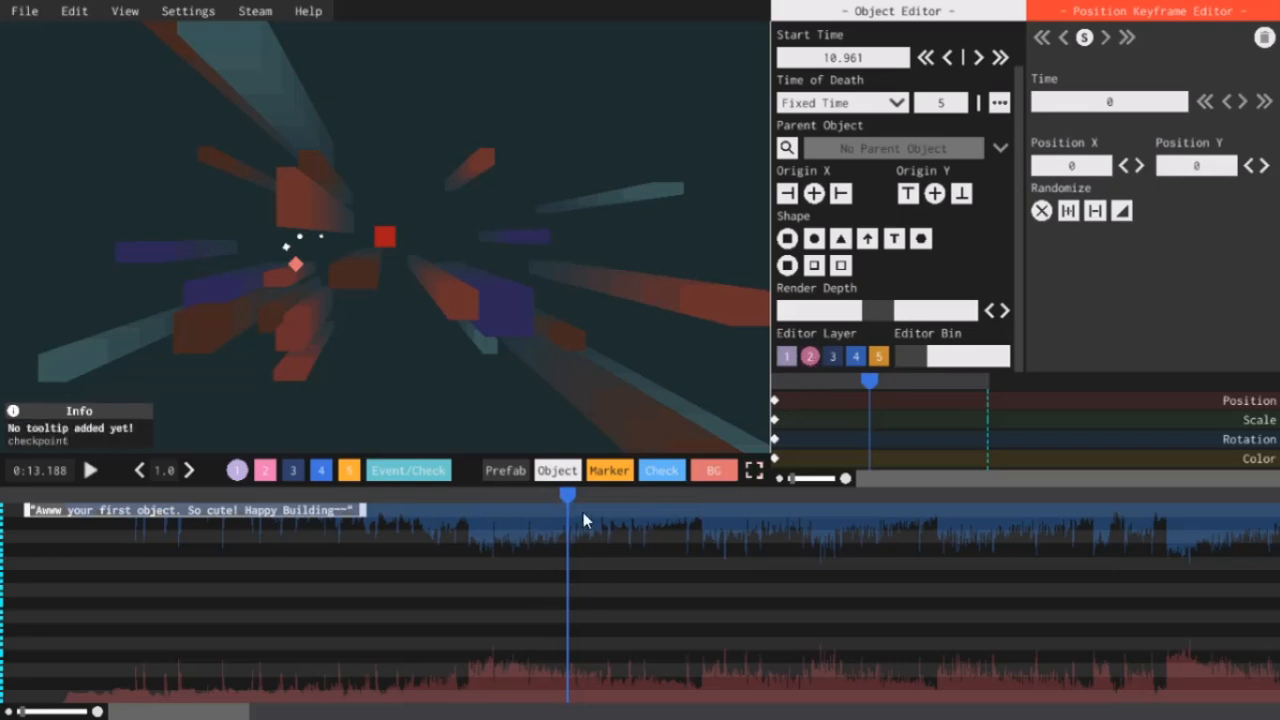
Show editor layer 2, try the red square object on layer 3, and return both the object and the timeline view to layer 1.
left_click(265, 470)
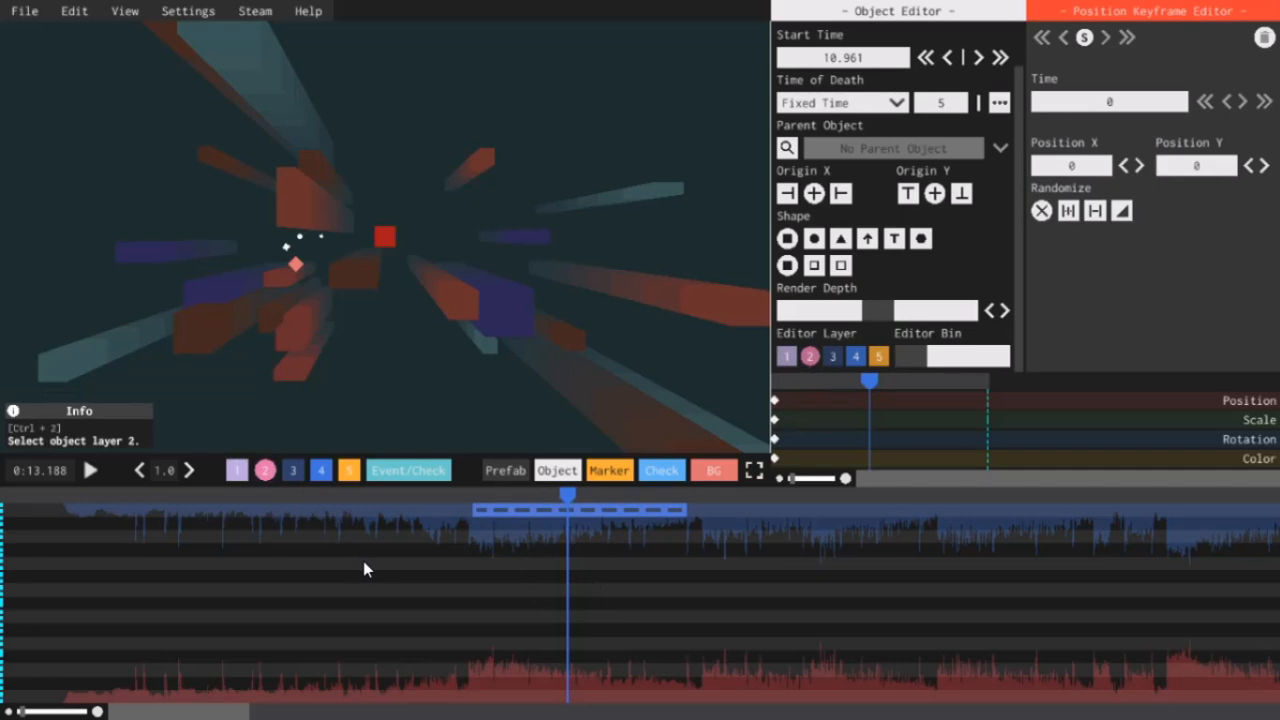
left_click(832, 356)
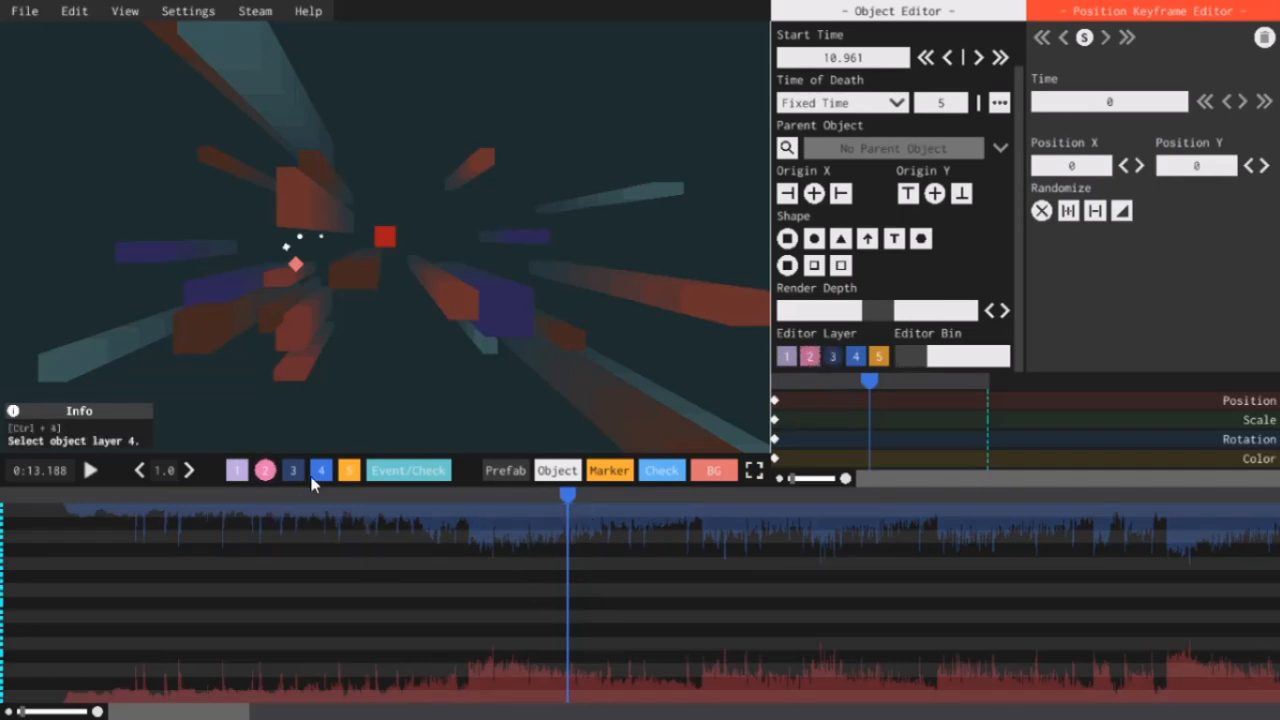
left_click(293, 472)
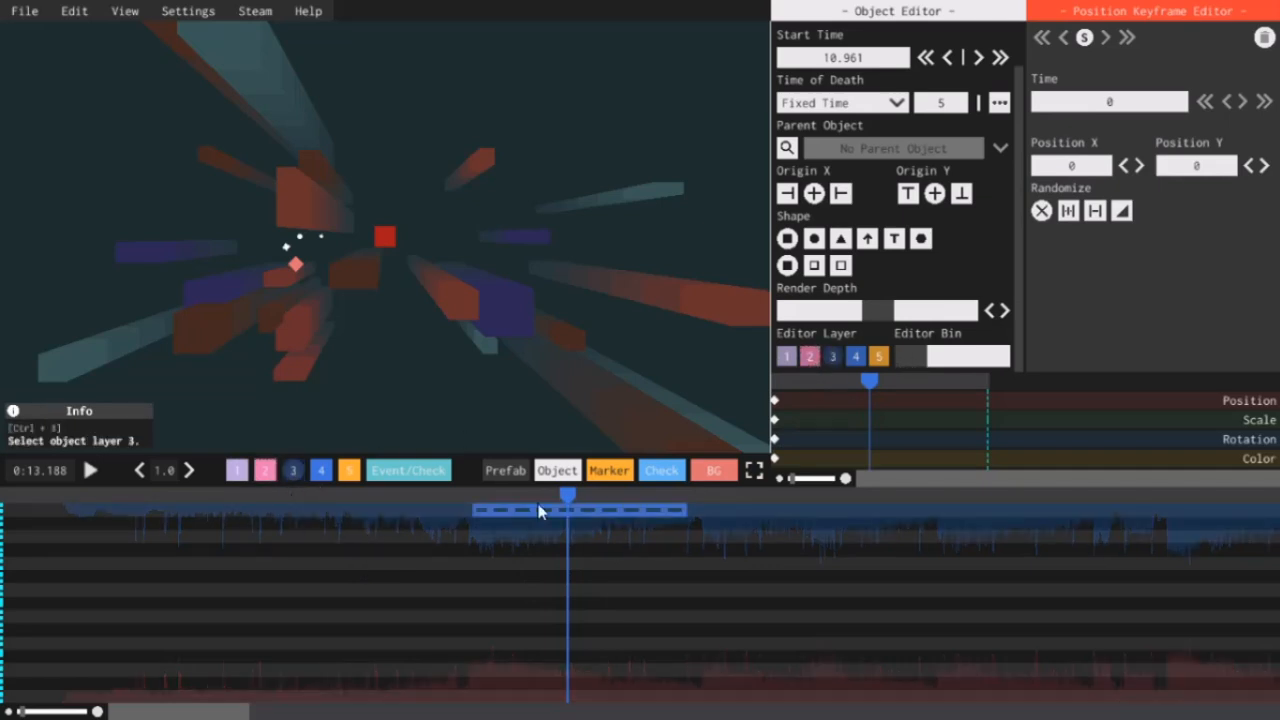
left_click(788, 357)
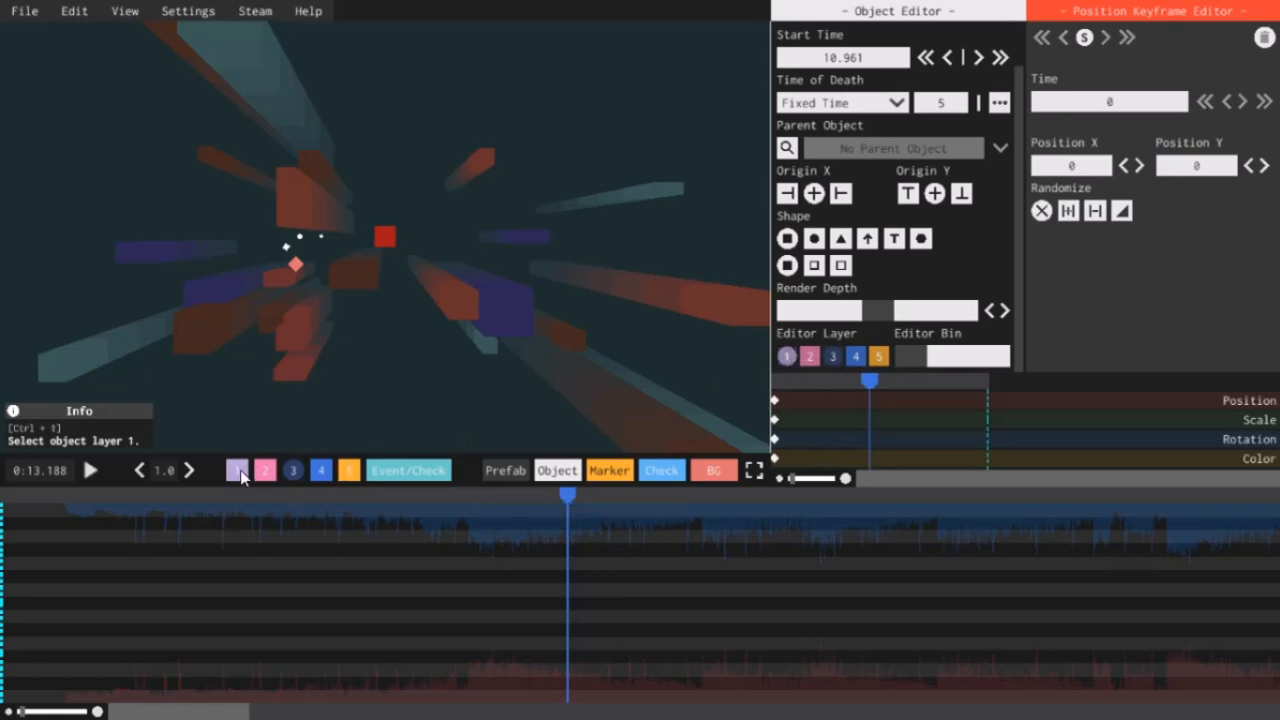
left_click(240, 472)
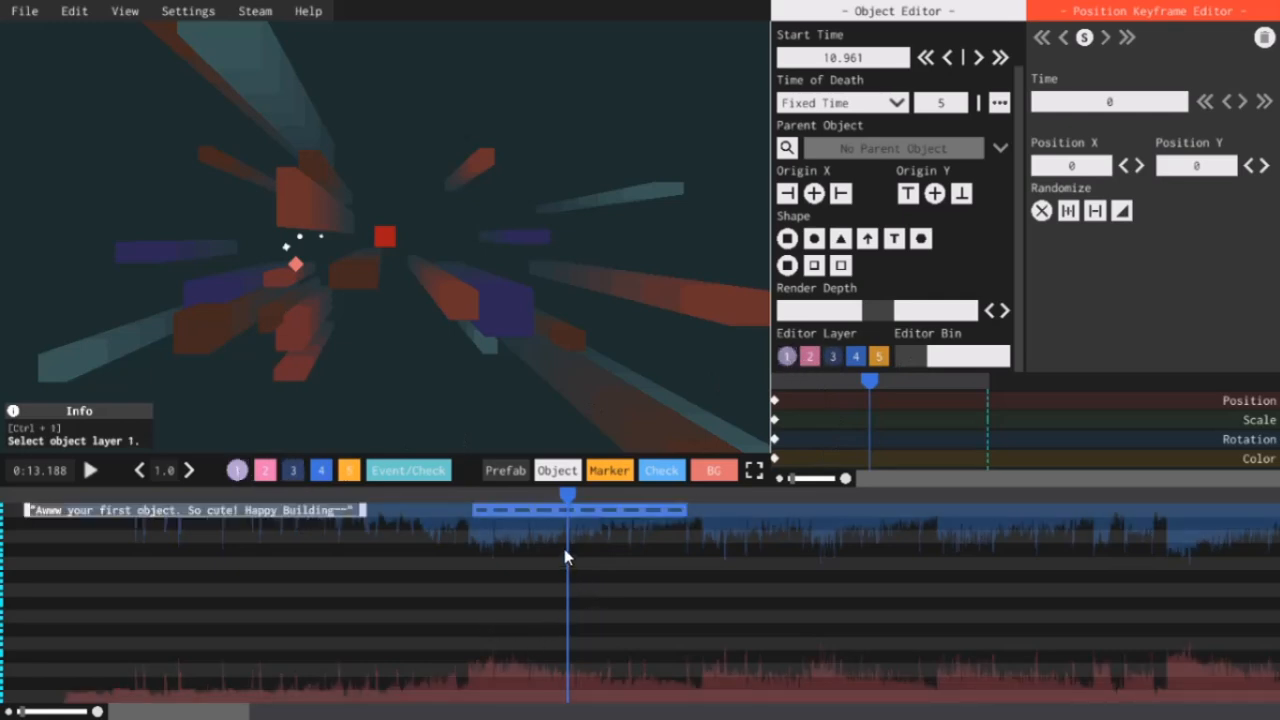
Try other timeline rows and editor bins for the red square, and leave it in the first row starting at 10.914.
mouse_move(564, 520)
left_mouse_down()
mouse_move(518, 504)
mouse_move(561, 505)
left_mouse_up()
left_click_drag(561, 620, 546, 656)
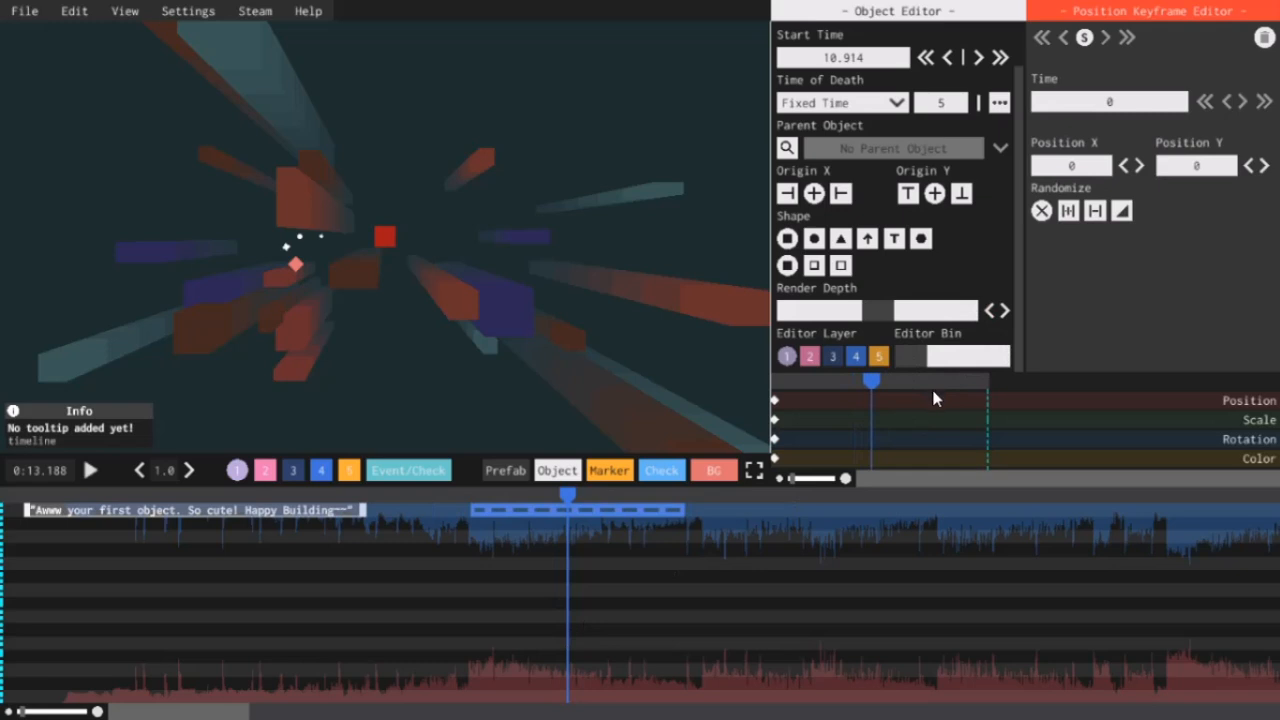
mouse_move(911, 358)
left_mouse_down()
mouse_move(998, 362)
mouse_move(911, 364)
left_mouse_up()
mouse_move(506, 510)
left_mouse_down()
mouse_move(500, 627)
mouse_move(515, 489)
left_mouse_up()
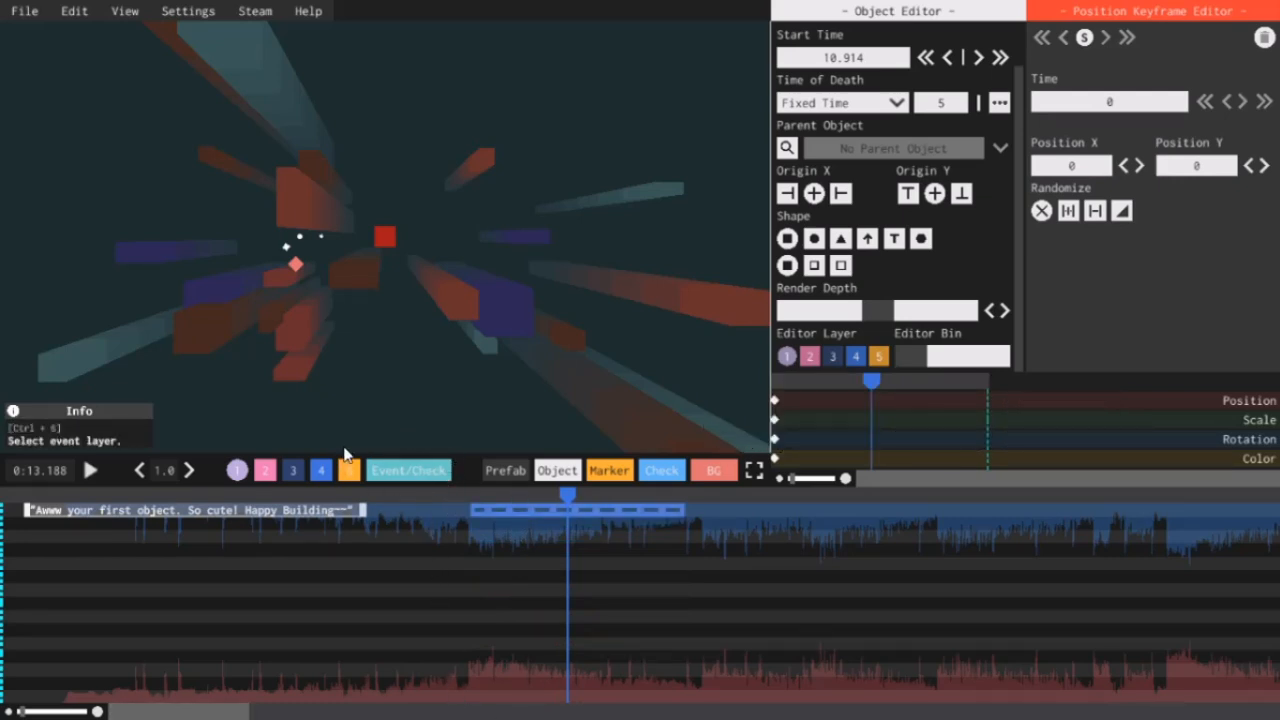
Show the event and checkpoint layer and add a checkpoint at 8.724 s.
left_click(415, 485)
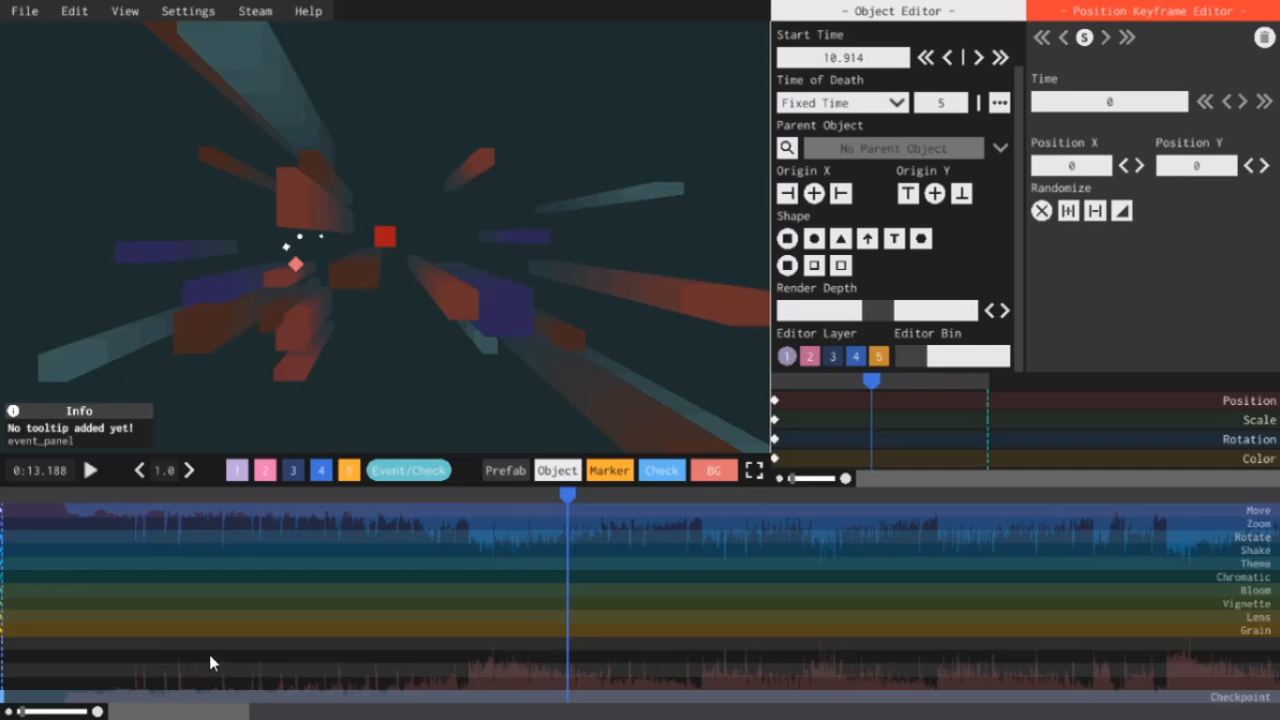
left_click_drag(552, 490, 376, 493)
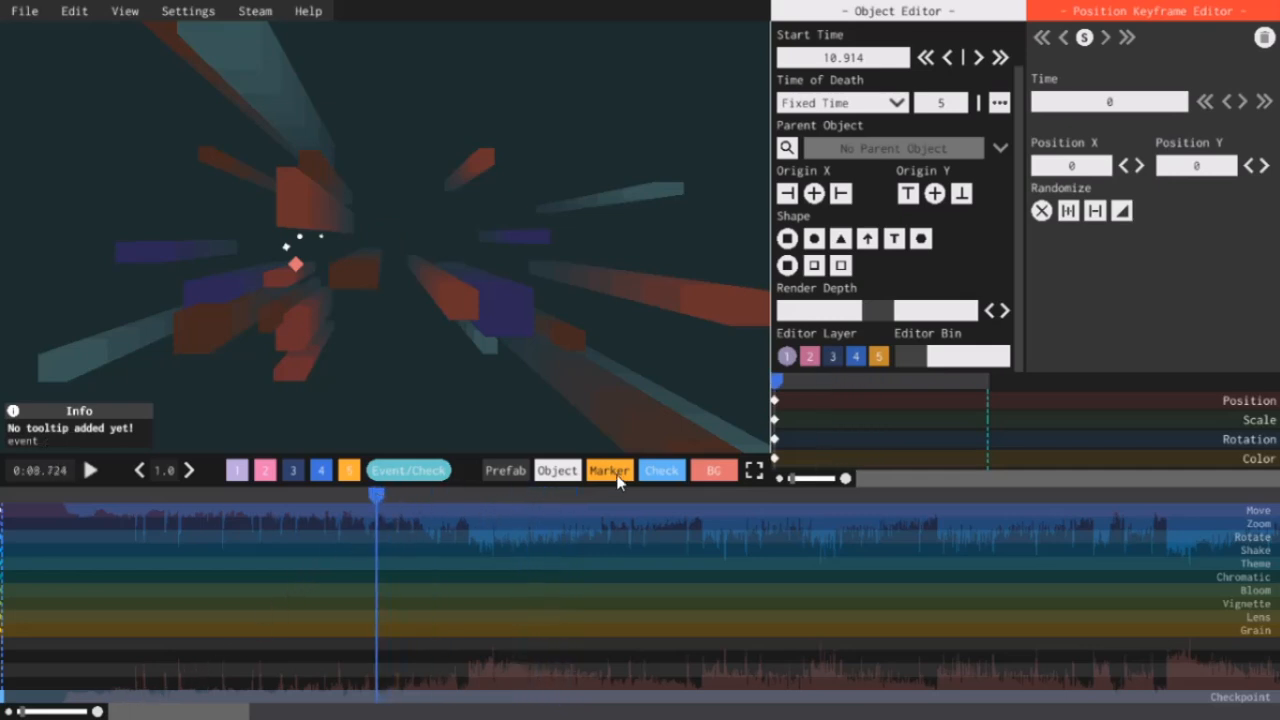
left_click(657, 468)
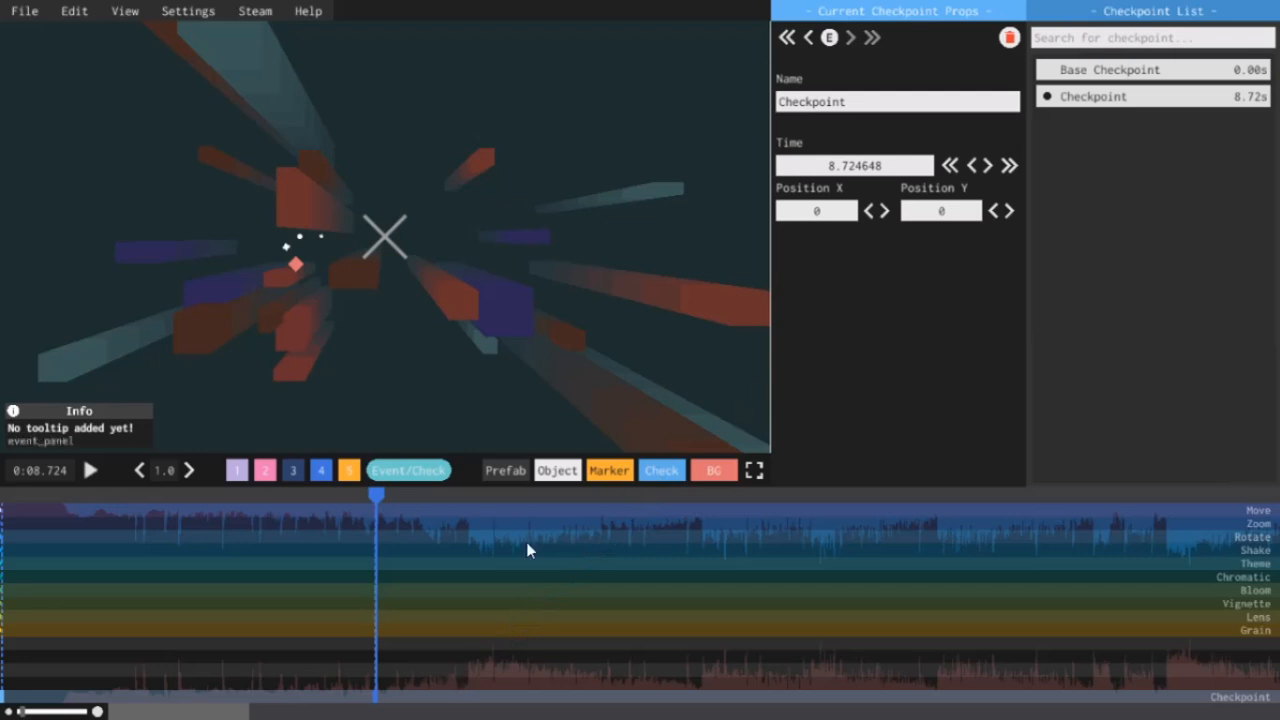
Try negative X positions such as -3 and -14 for the new checkpoint, and return its X position to 0.
left_click(868, 212)
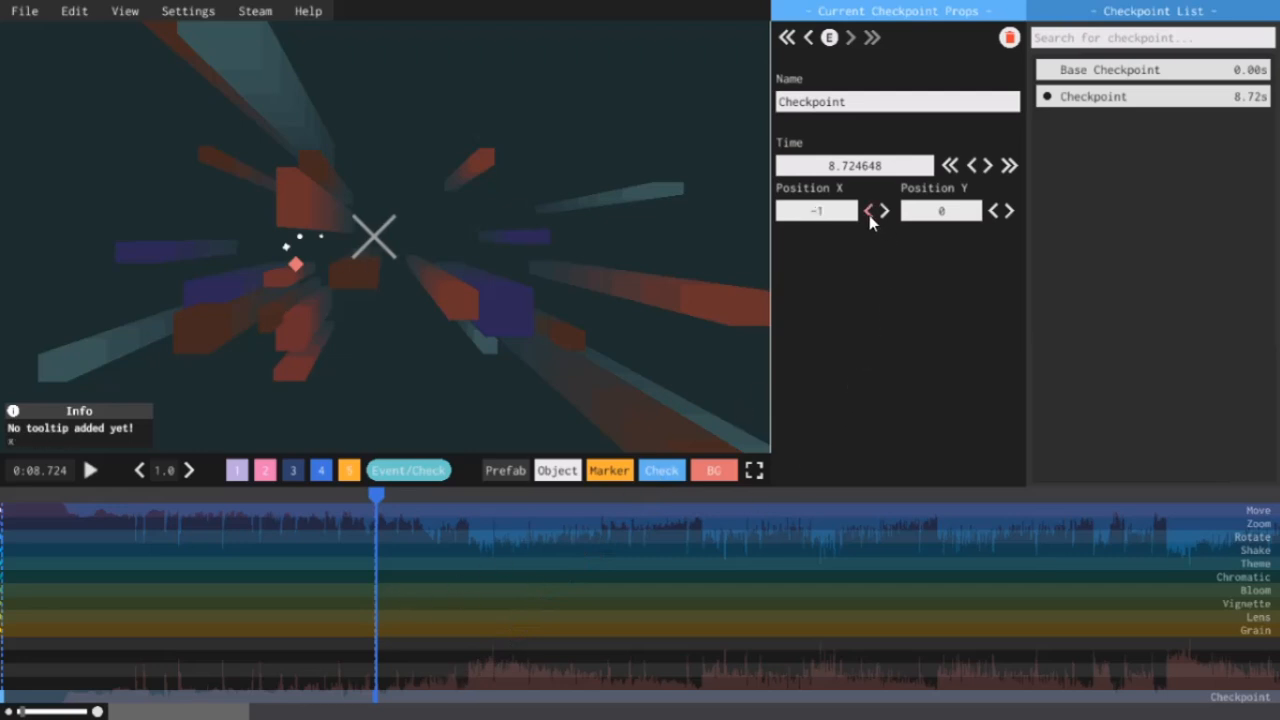
left_click(868, 212)
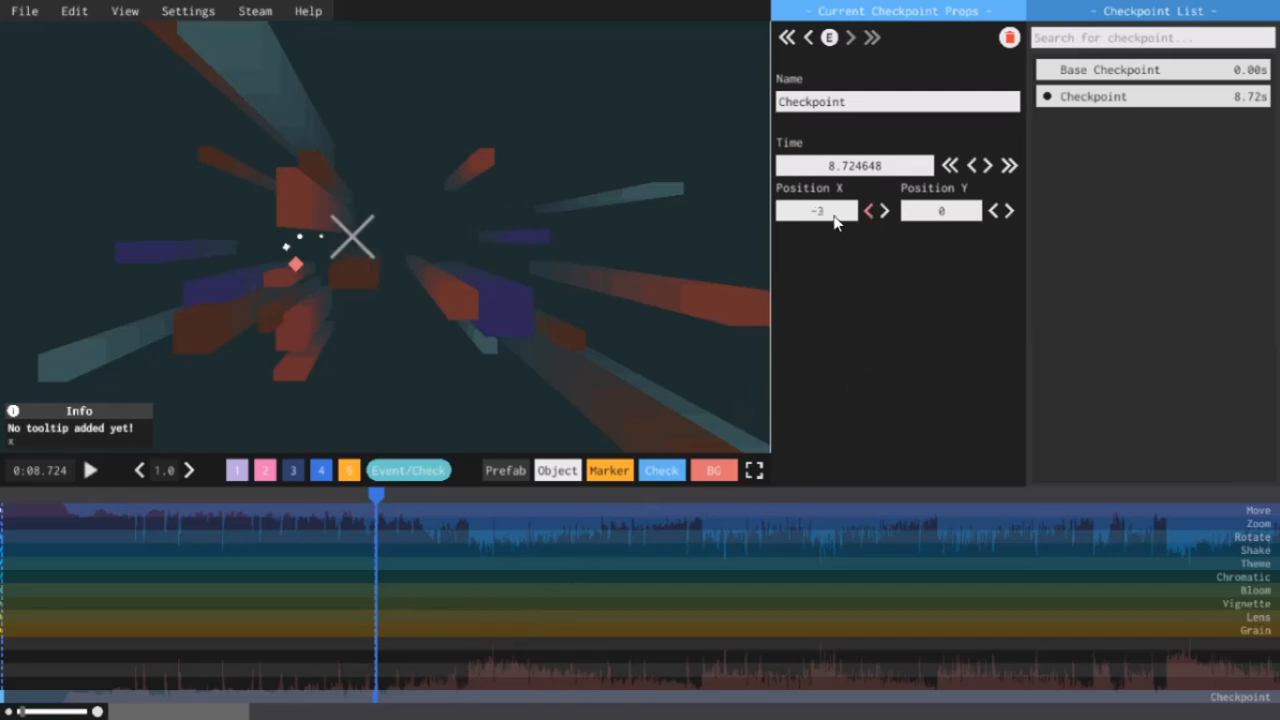
scroll(835, 218, "down", 14)
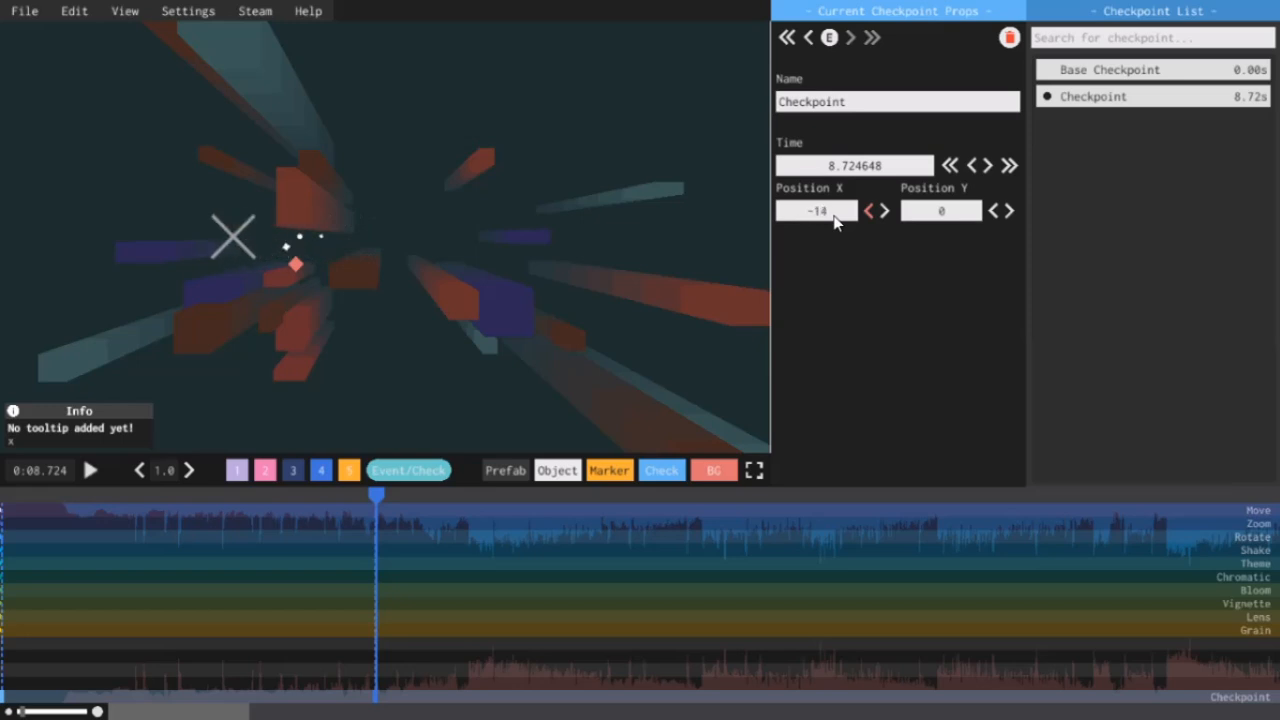
scroll(835, 220, "down", 5)
scroll(835, 220, "up", 20)
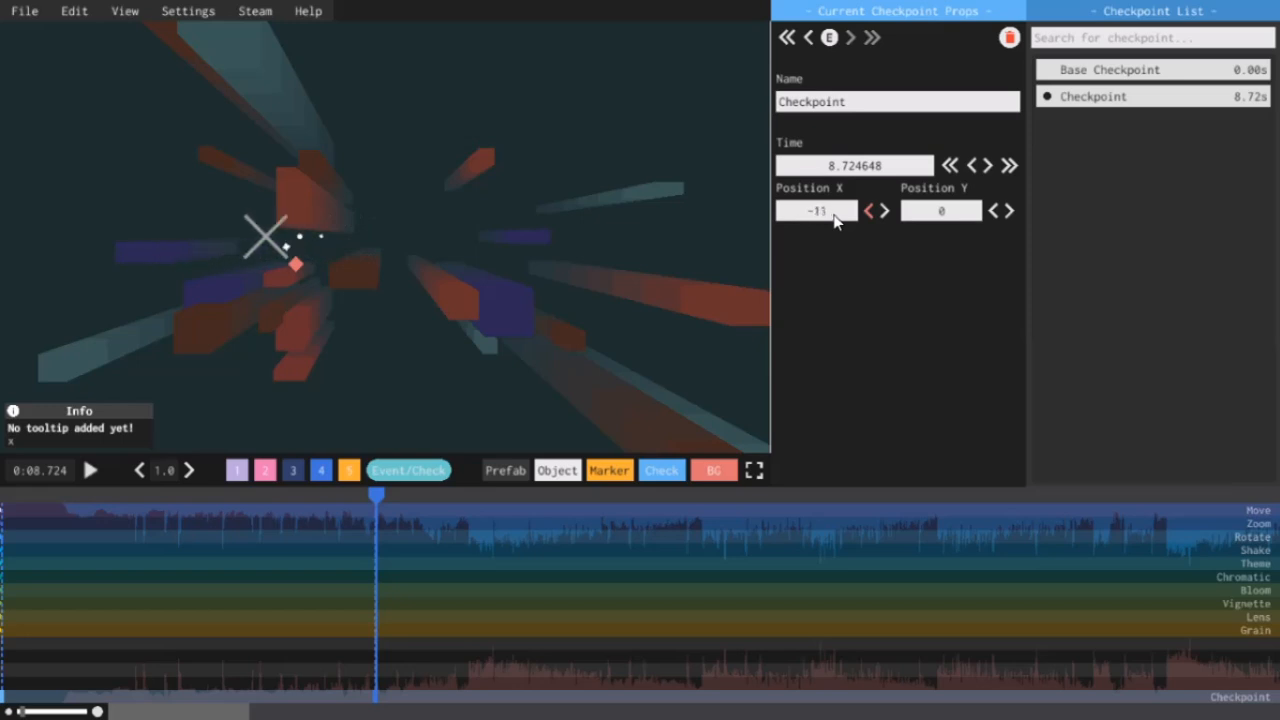
scroll(835, 220, "down", 1)
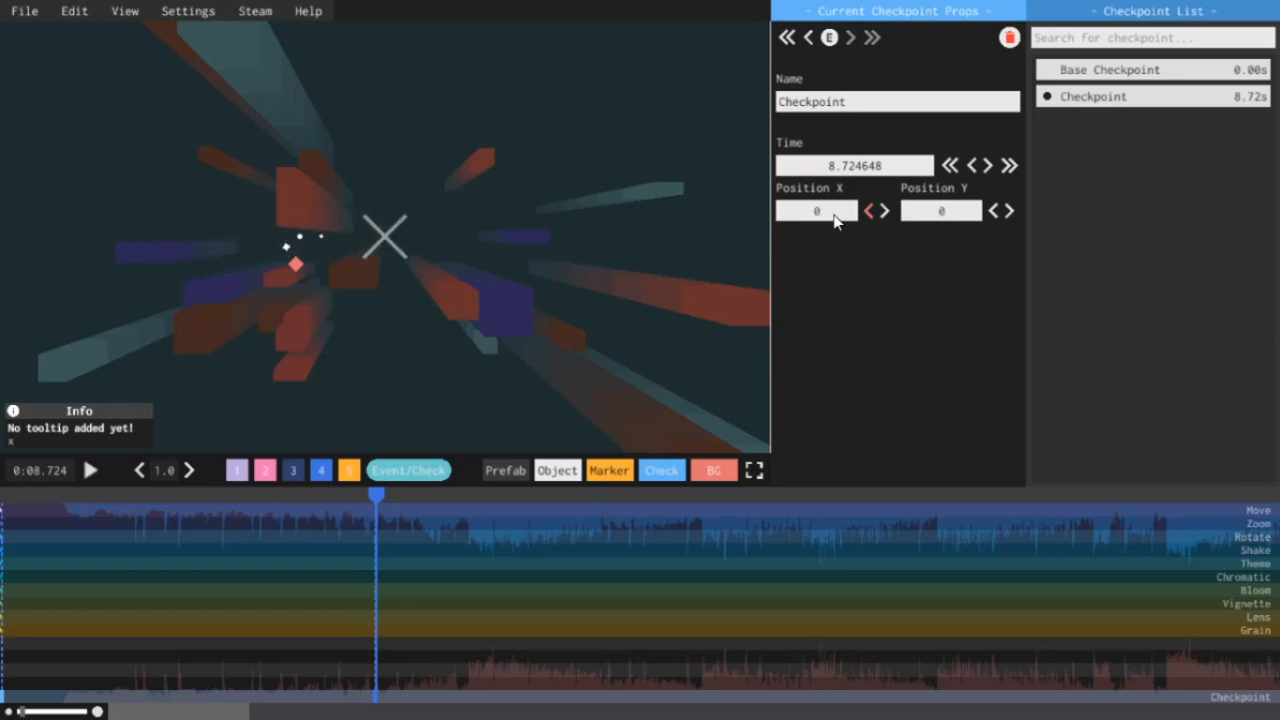
Rename the 8.72 s checkpoint to "h" and delete it from the timeline.
left_click(910, 106)
type("h")
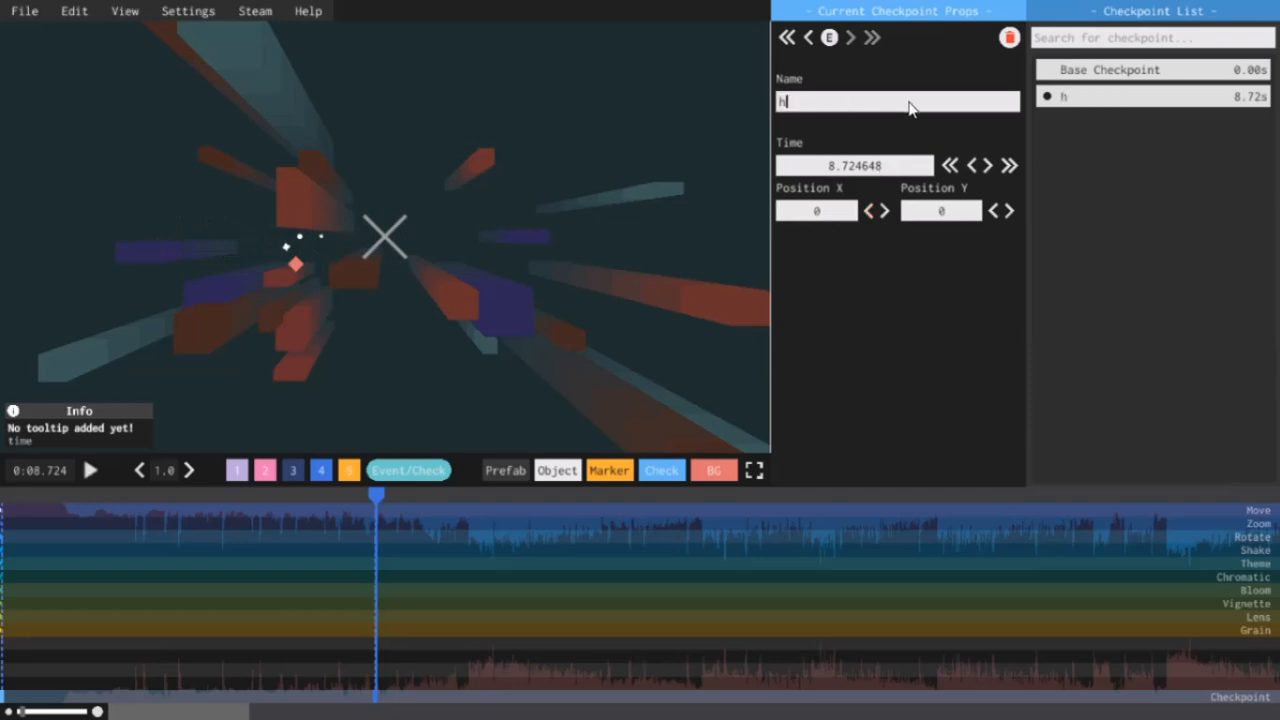
right_click(376, 706)
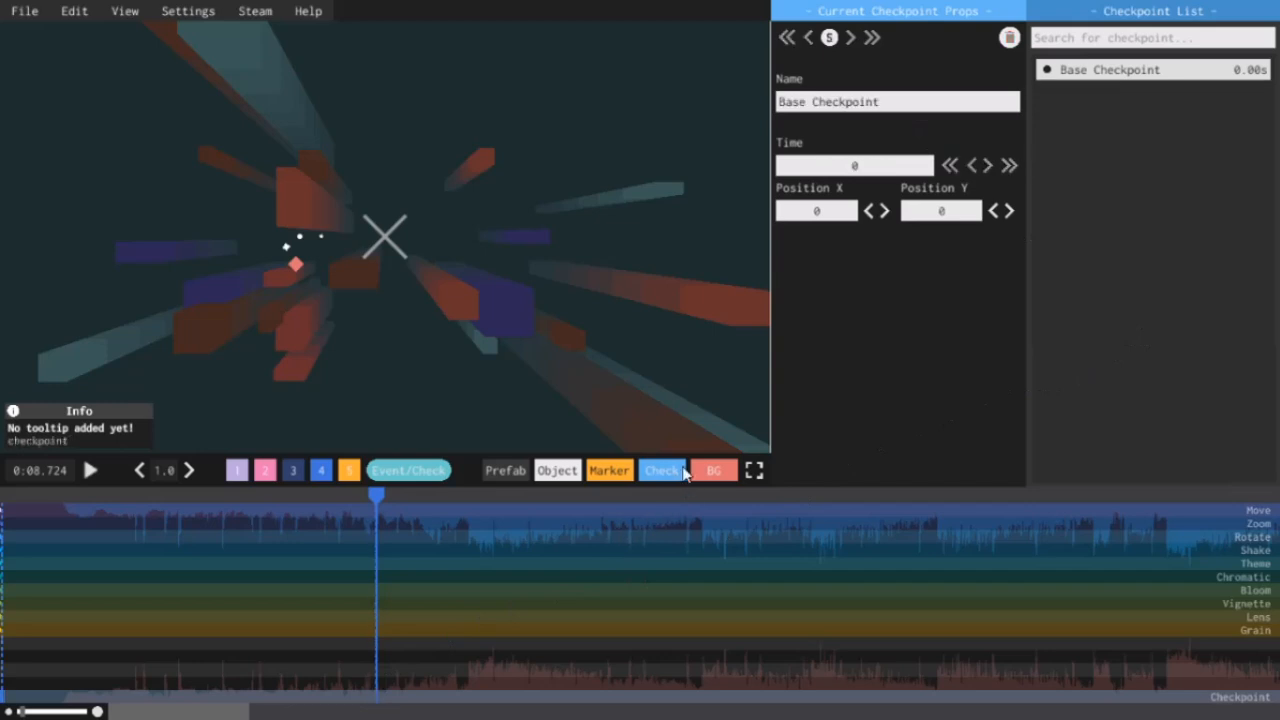
Add a marker at 8.724 s, colour it periwinkle blue, and delete it after moving the playhead to 7.719 s.
left_click(595, 478)
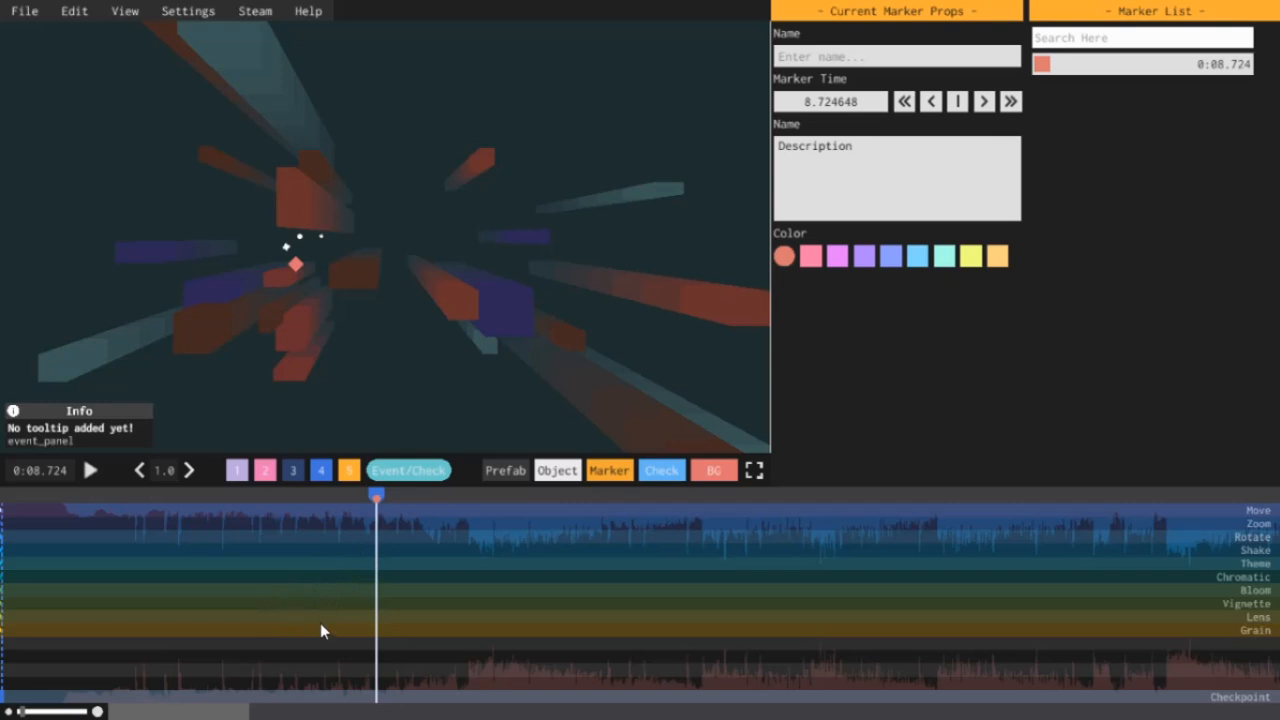
left_click(890, 256)
left_click(334, 495)
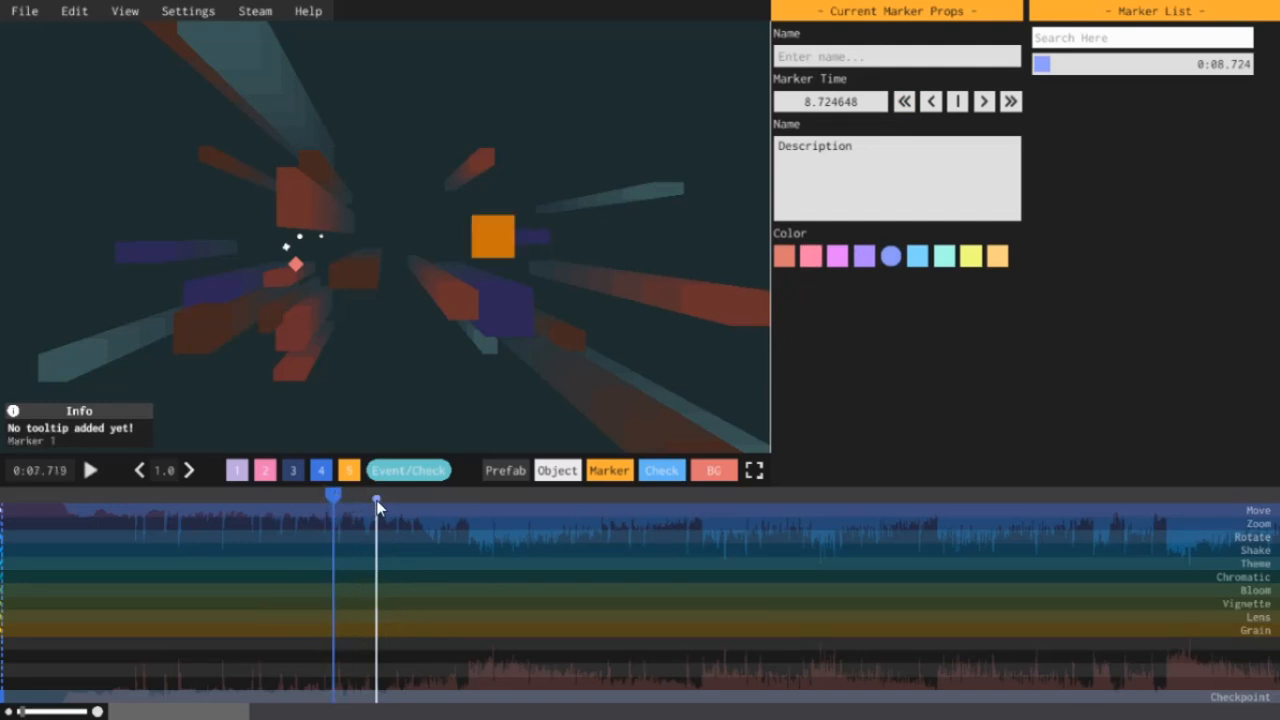
right_click(377, 503)
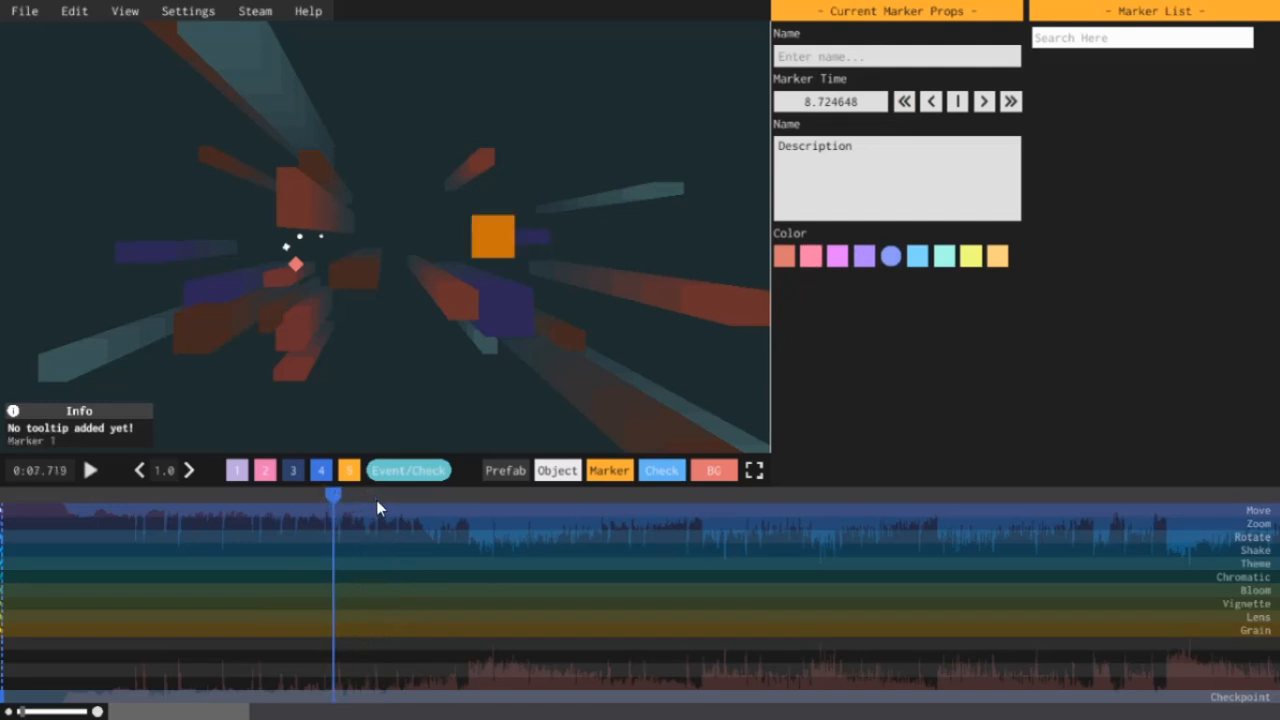
Open the background editor and examine the background list and the properties of bg - 0.
left_click(717, 478)
left_click(707, 479)
left_click(620, 422)
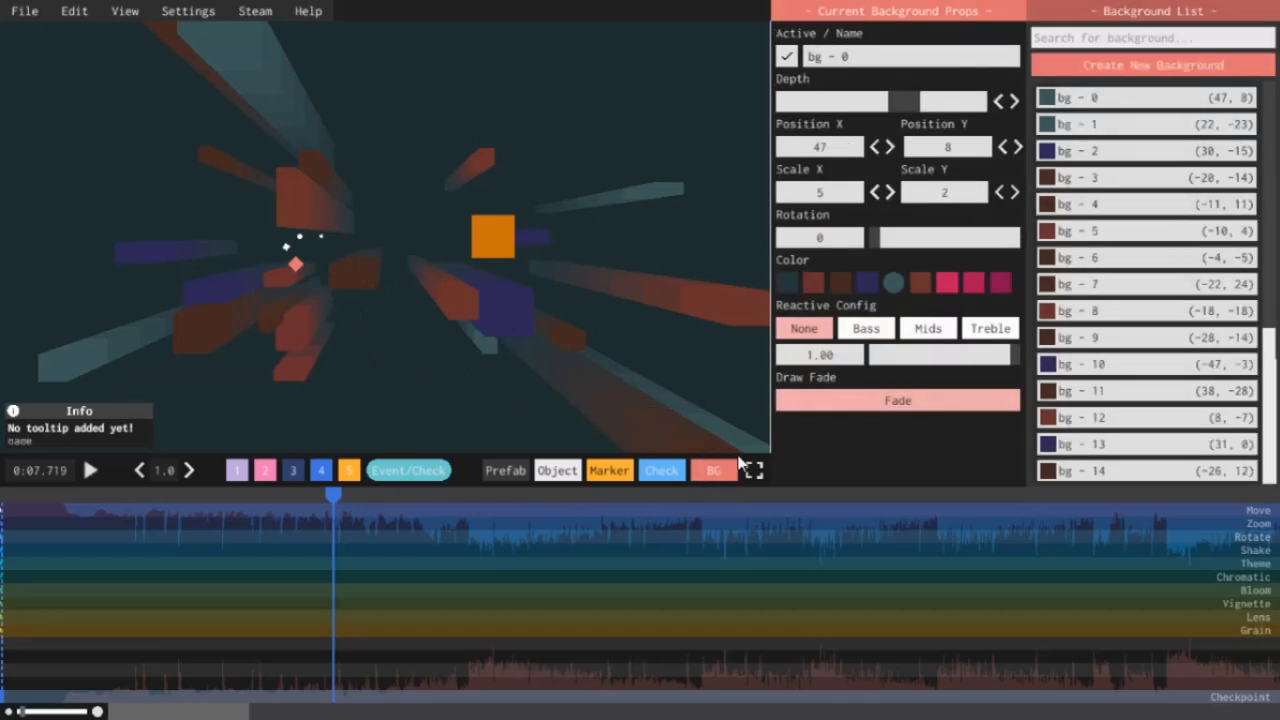
left_click(710, 478)
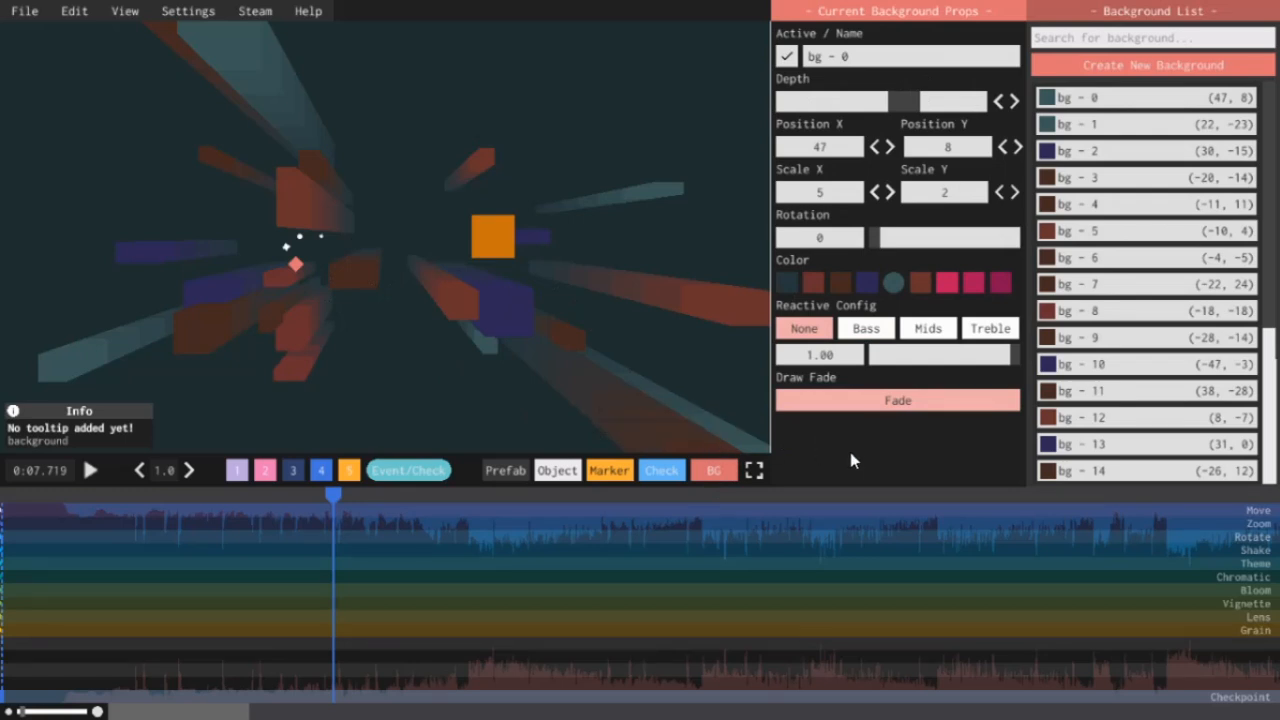